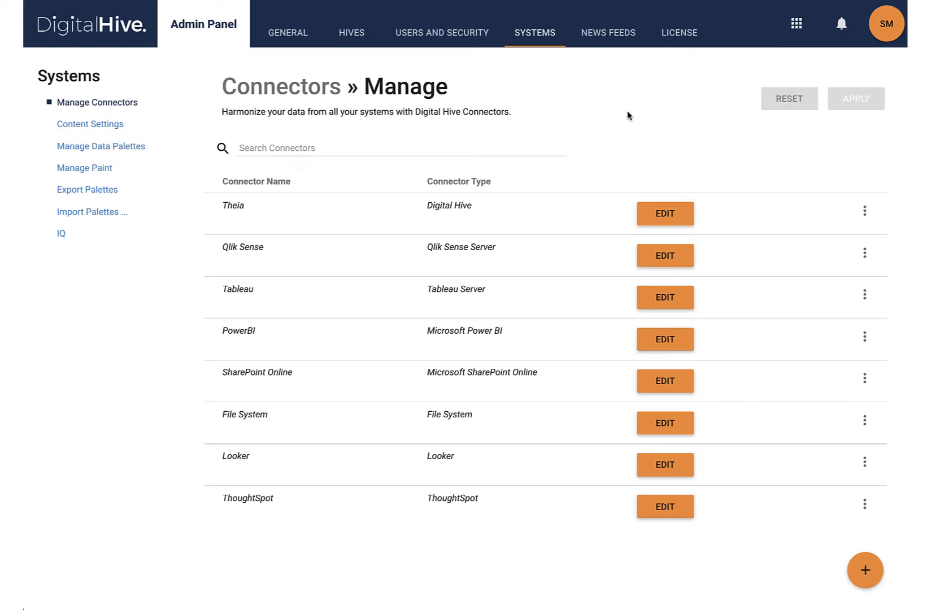
Start a new connector named IBM Cognos Analytics with the connector type IBM Cognos
click(865, 569)
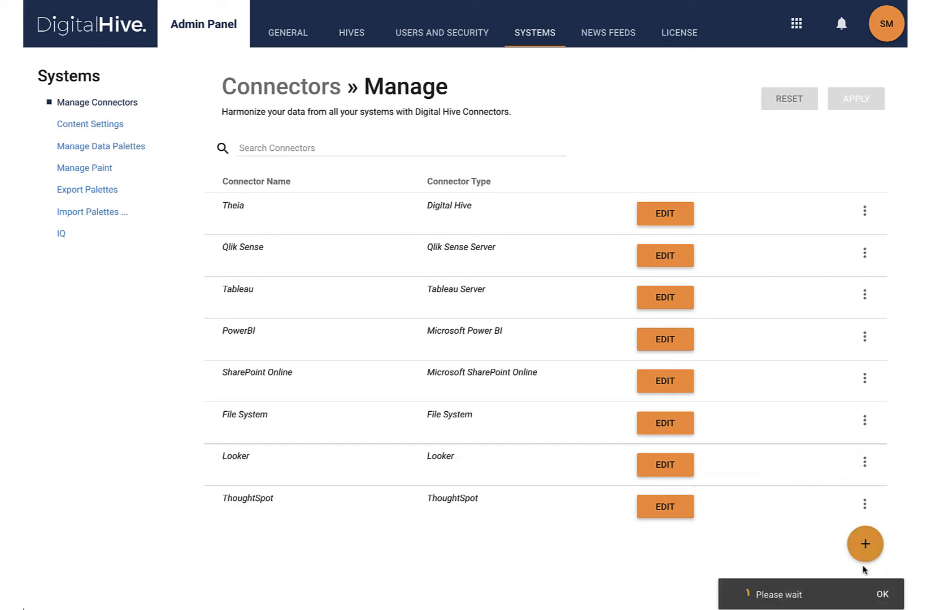
click(274, 95)
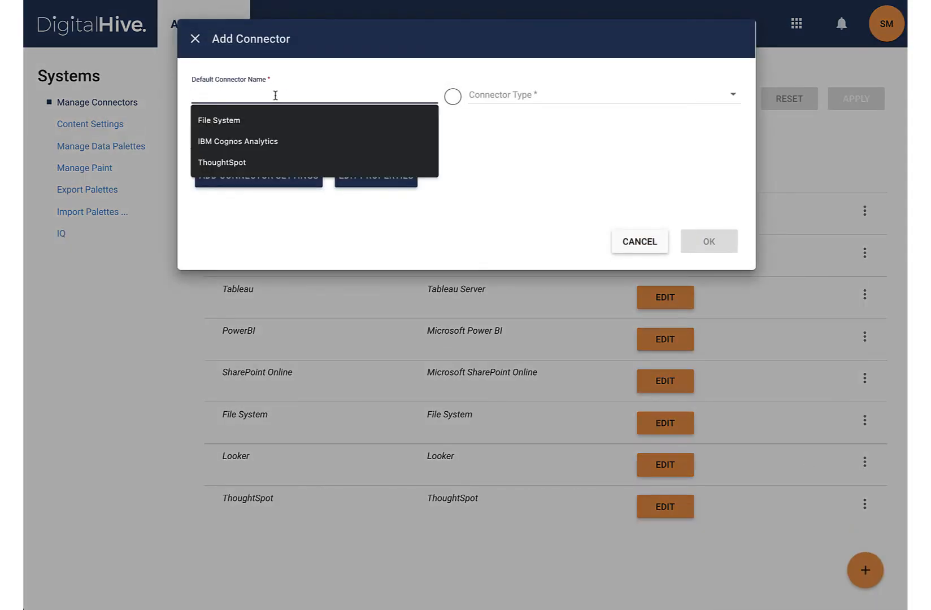
click(257, 142)
click(524, 102)
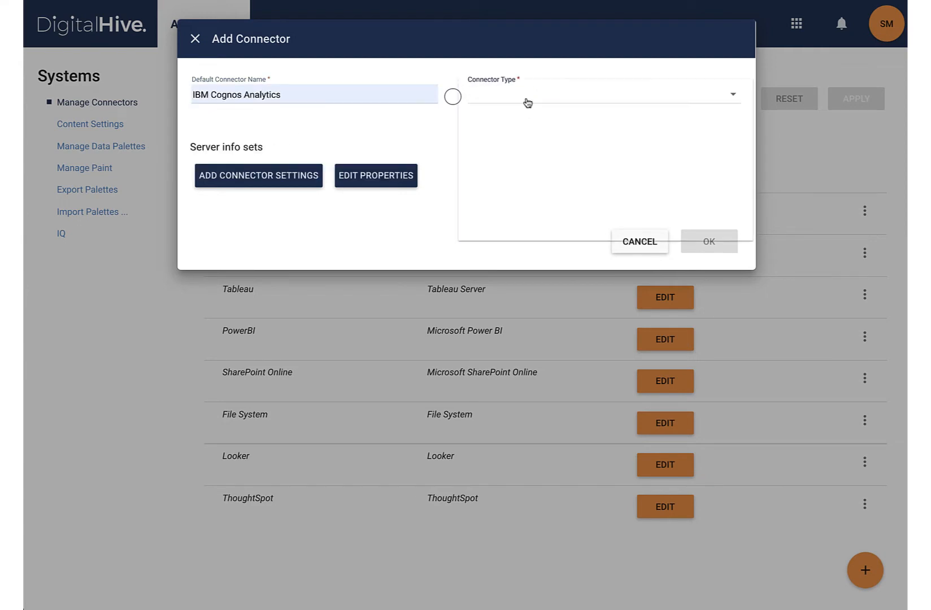
click(494, 184)
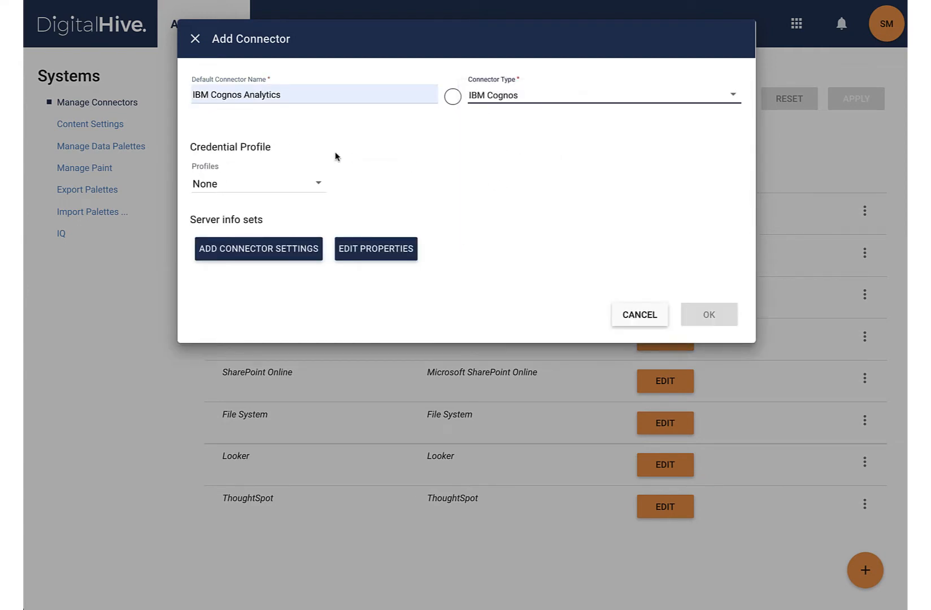
Use the Cognos Default profile with user name user3, the master password and namespace CognosEx, without adding these credentials to the credential bank
click(313, 184)
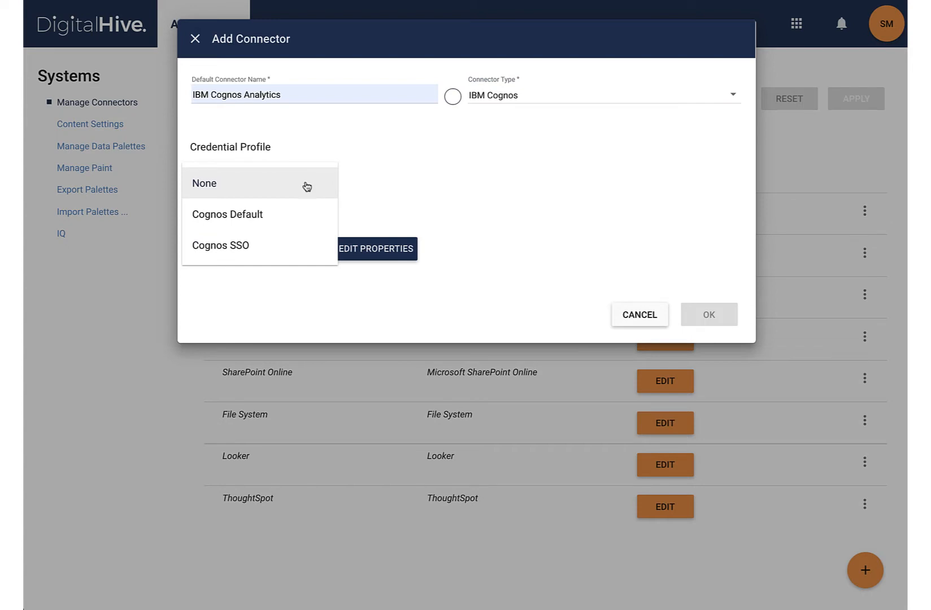
click(288, 213)
click(373, 179)
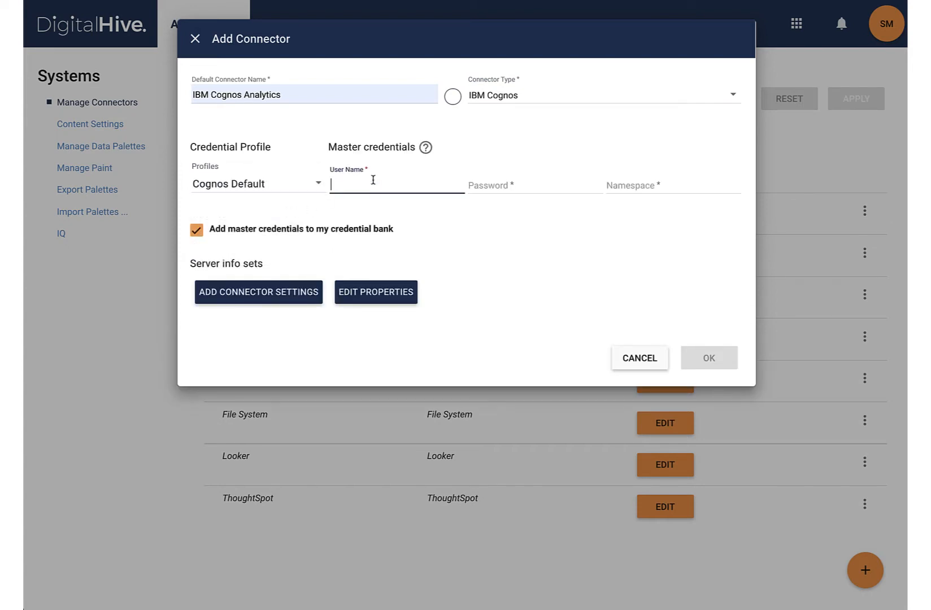
text(user3)
click(495, 188)
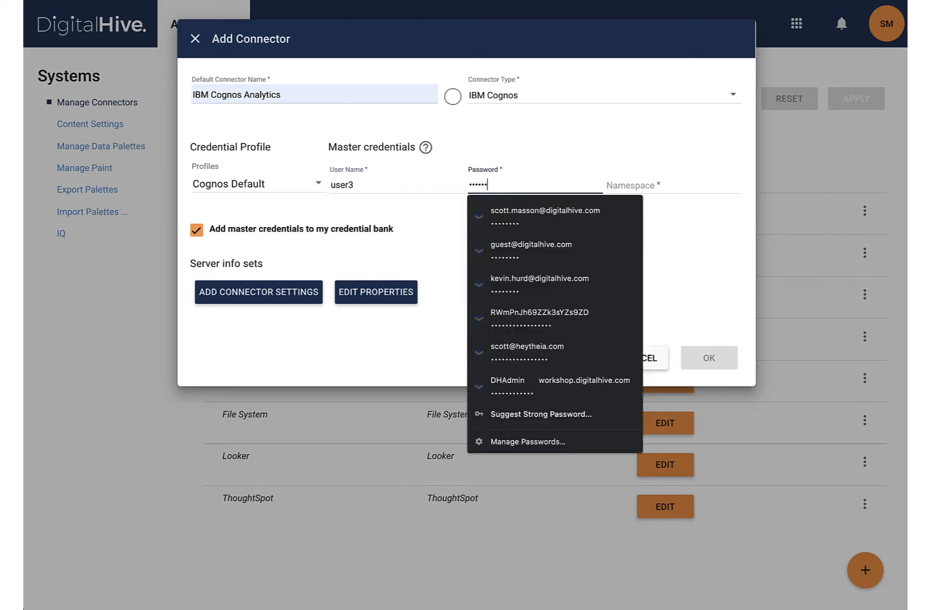
click(650, 184)
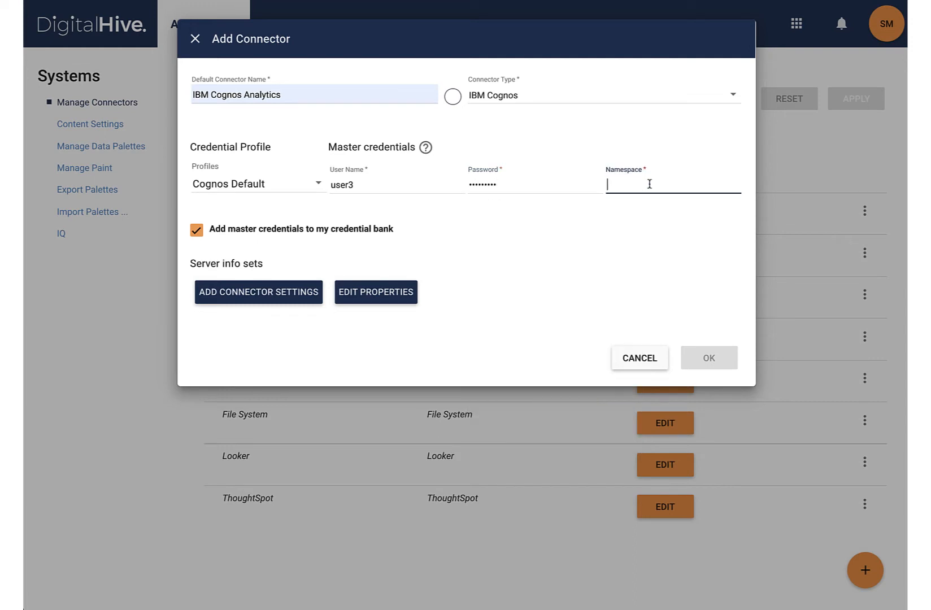
text(CognosEx)
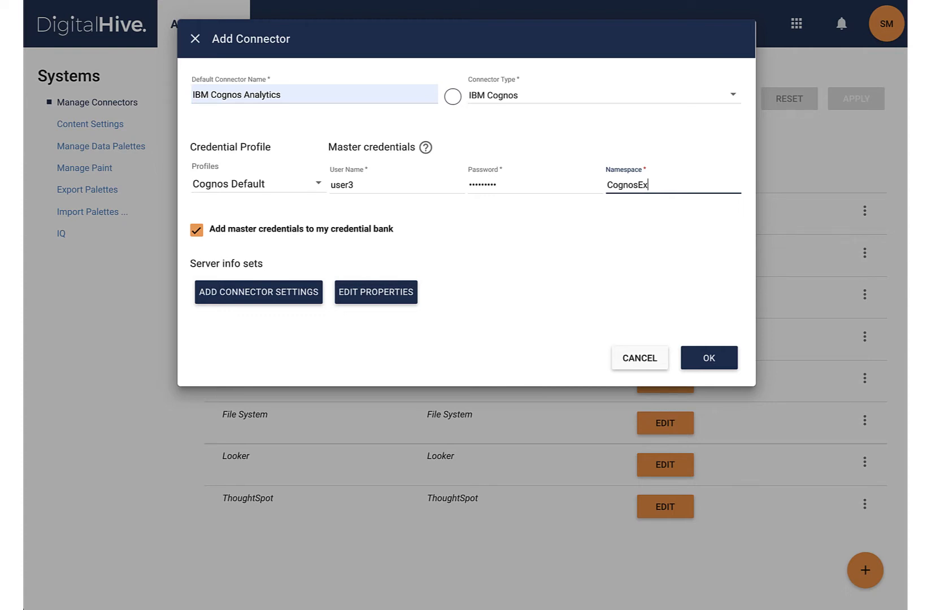
click(196, 231)
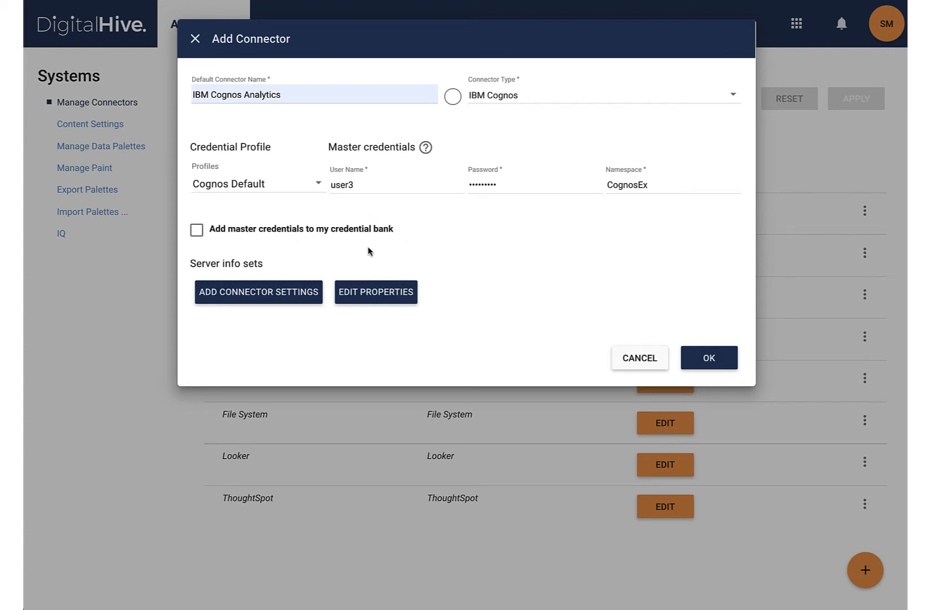
Add a connector settings entry with server name dispatcher and the copied Cognos dispatcher address as its base URL
click(289, 290)
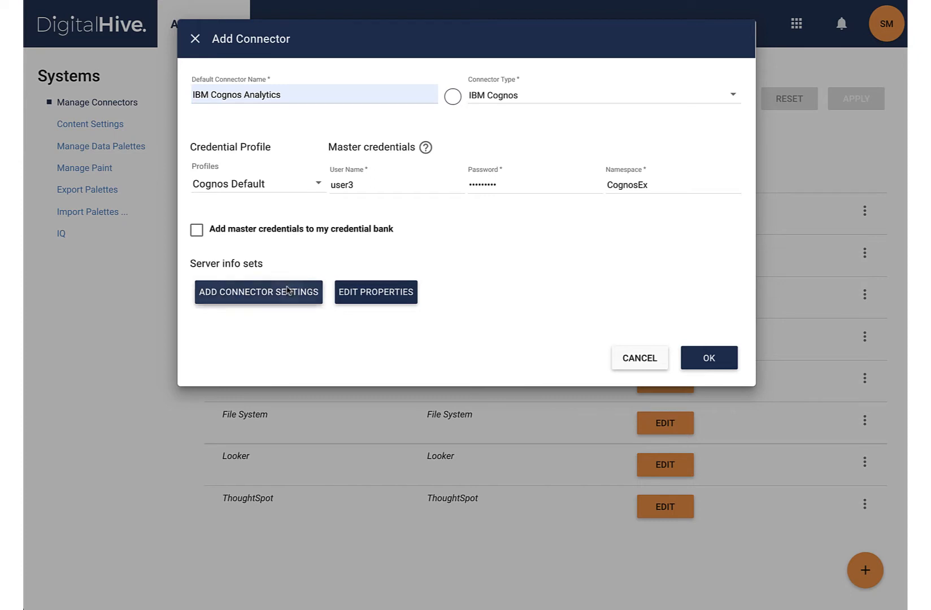
click(264, 294)
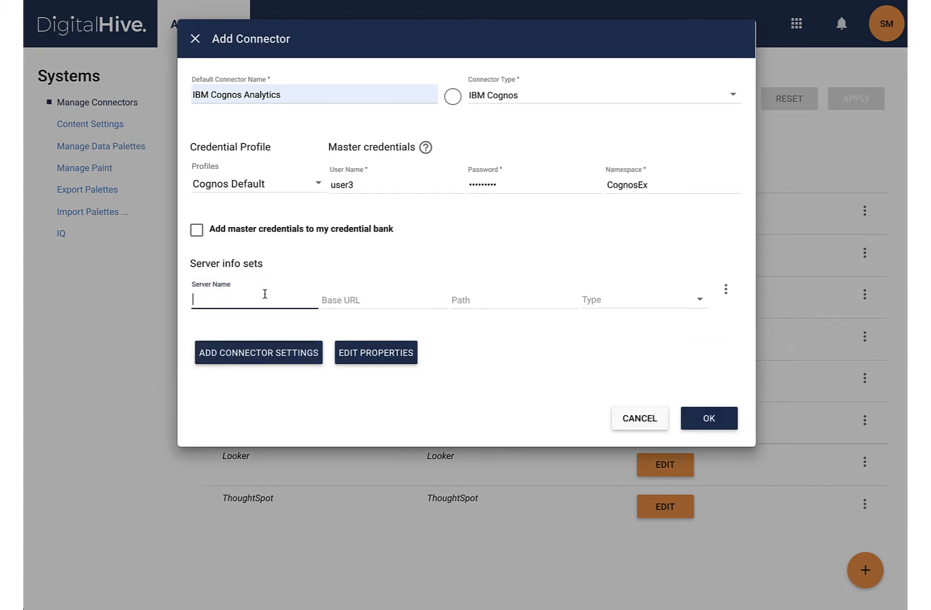
text(dispatcher)
key(Tab)
key(ctrl+v)
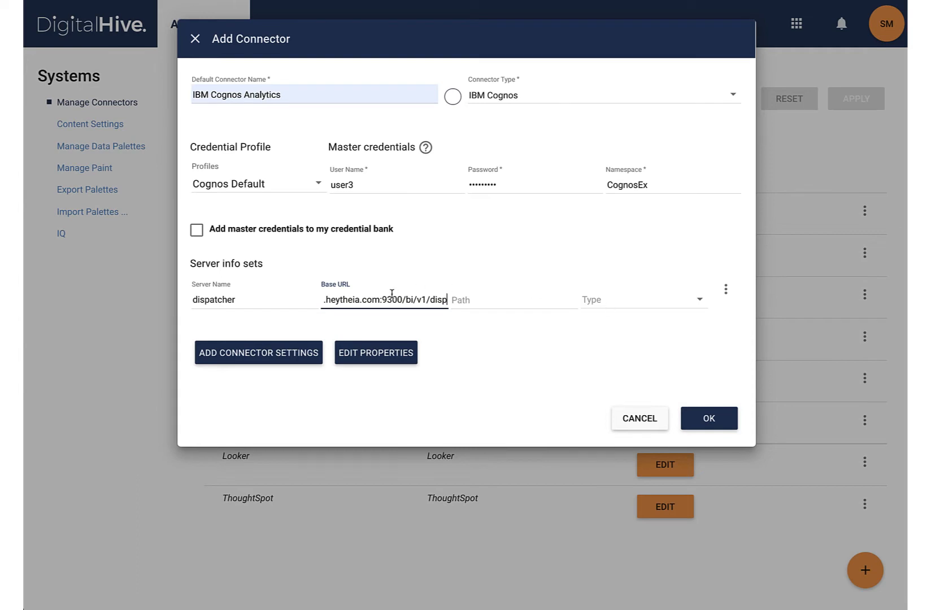
Move /bi/v1/disp from the dispatcher's base URL into its path and set the type to DISPATCHER
drag(401, 300, 526, 299)
key(ctrl+x)
click(508, 300)
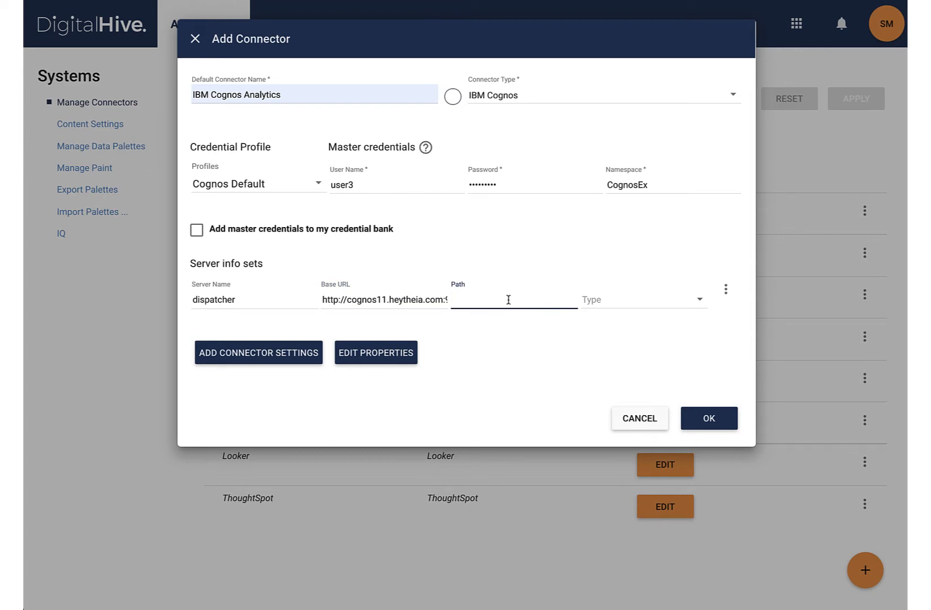
key(ctrl+v)
click(615, 304)
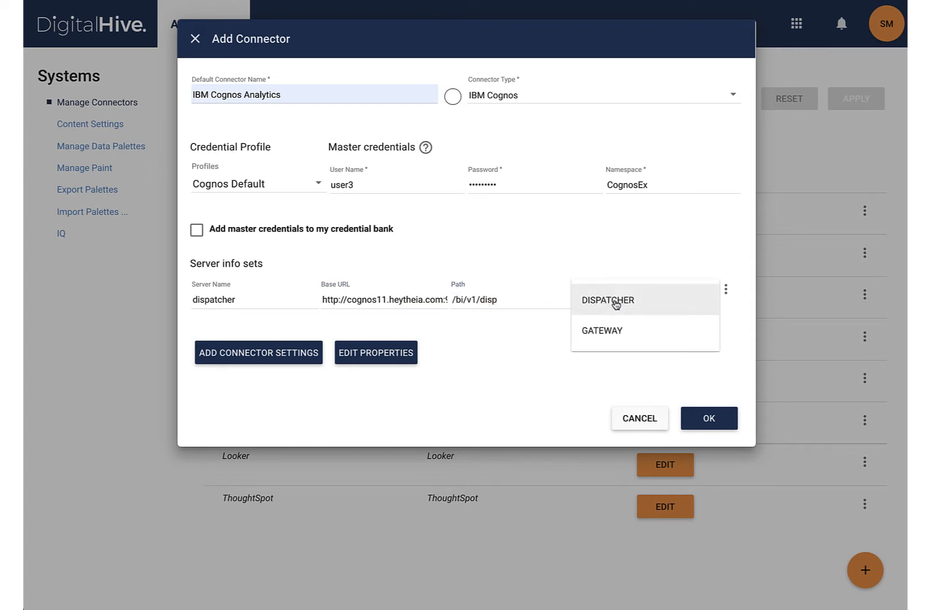
click(615, 303)
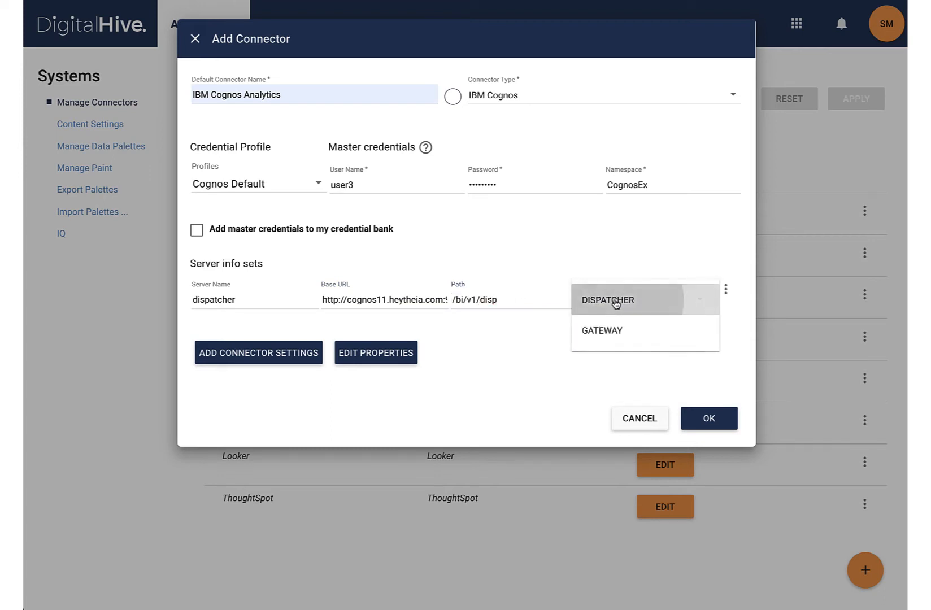
click(264, 358)
click(249, 356)
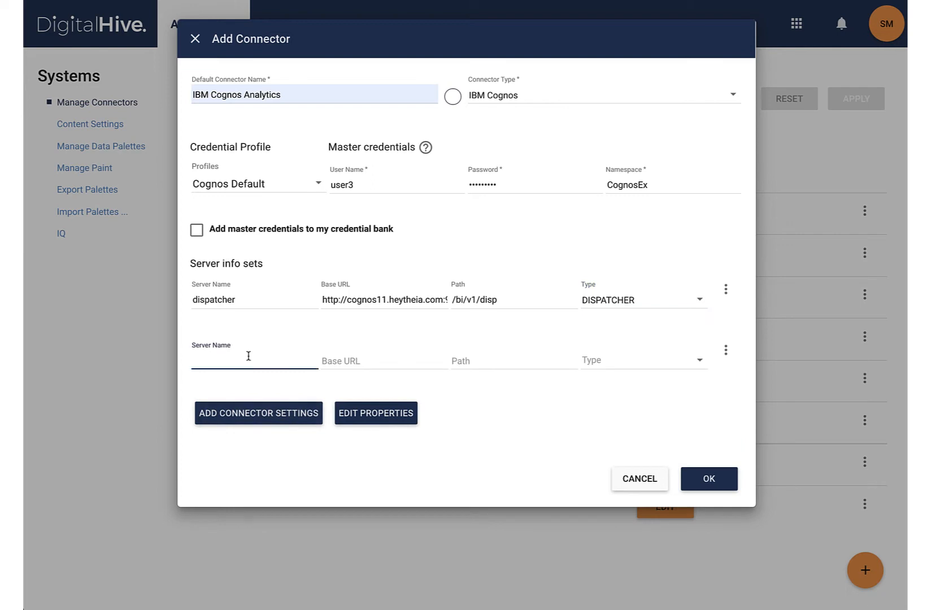
text(gateay)
key(BackSpace)
key(BackSpace)
text(way)
key(Tab)
text(https://)
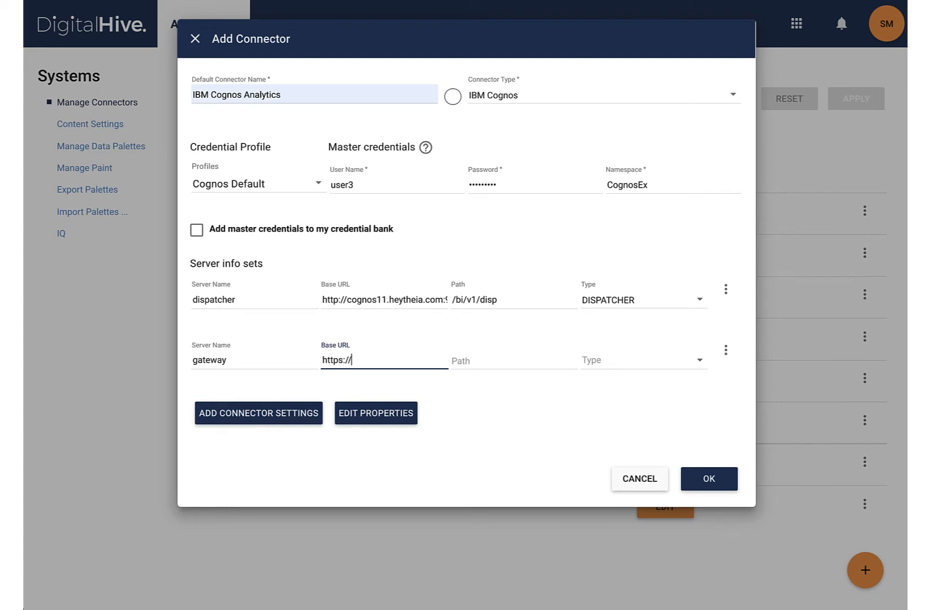
text(cognos11.heytheia.com)
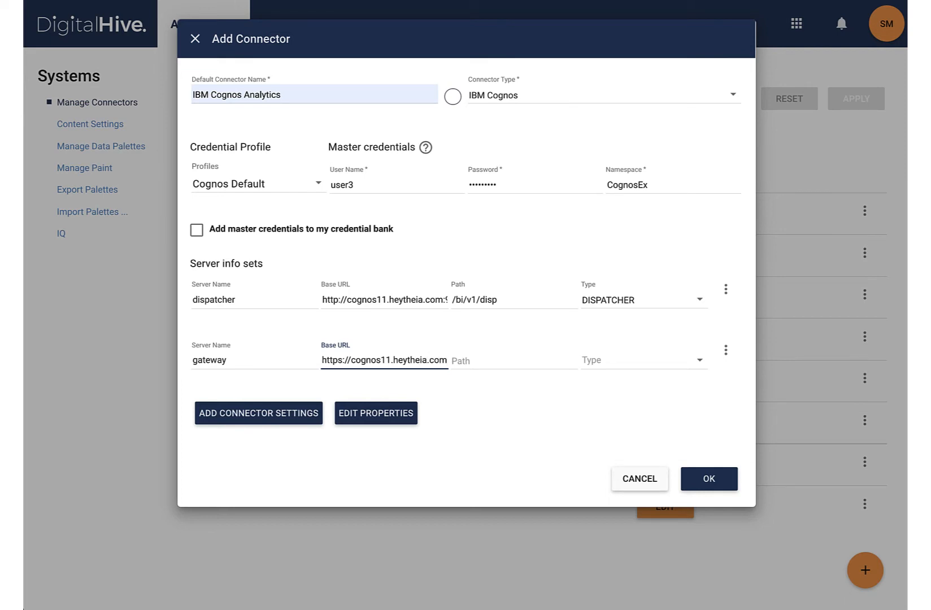
Set the gateway entry's path to /ibmcognos.bi/ and its type to GATEWAY
click(478, 355)
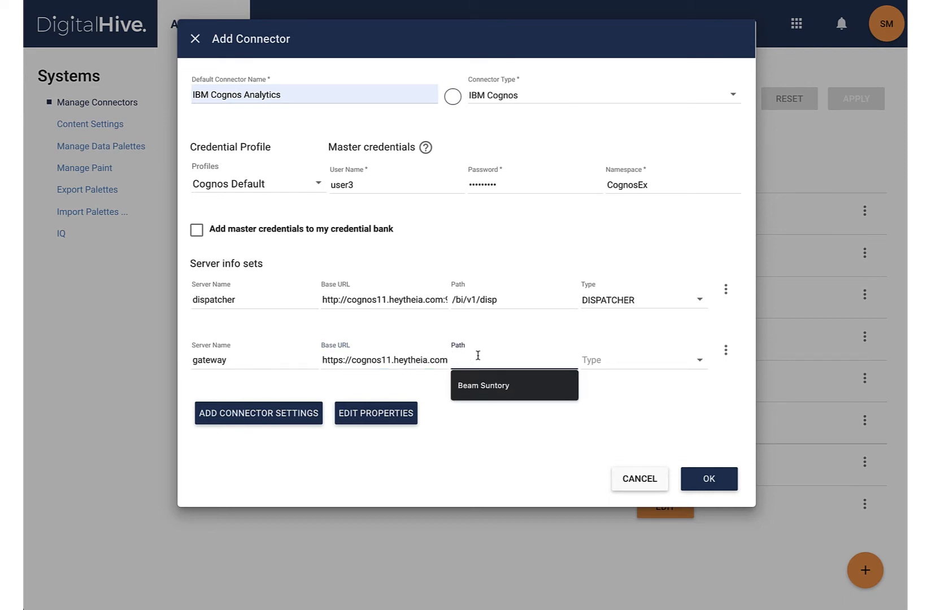
text(/ibm)
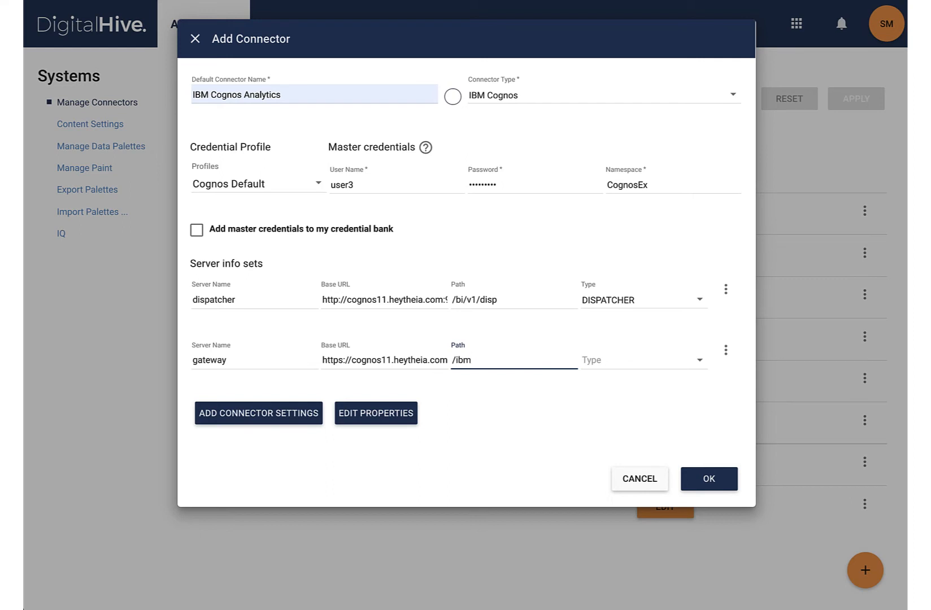
text(cognos.bi/)
click(615, 365)
click(605, 388)
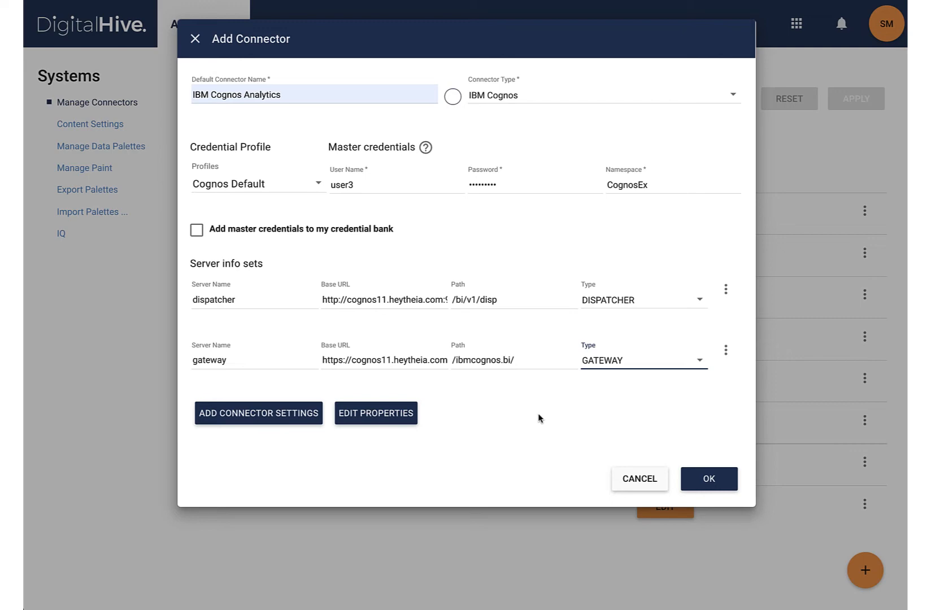
Save and apply the new IBM Cognos Analytics connector and test its connection
click(719, 478)
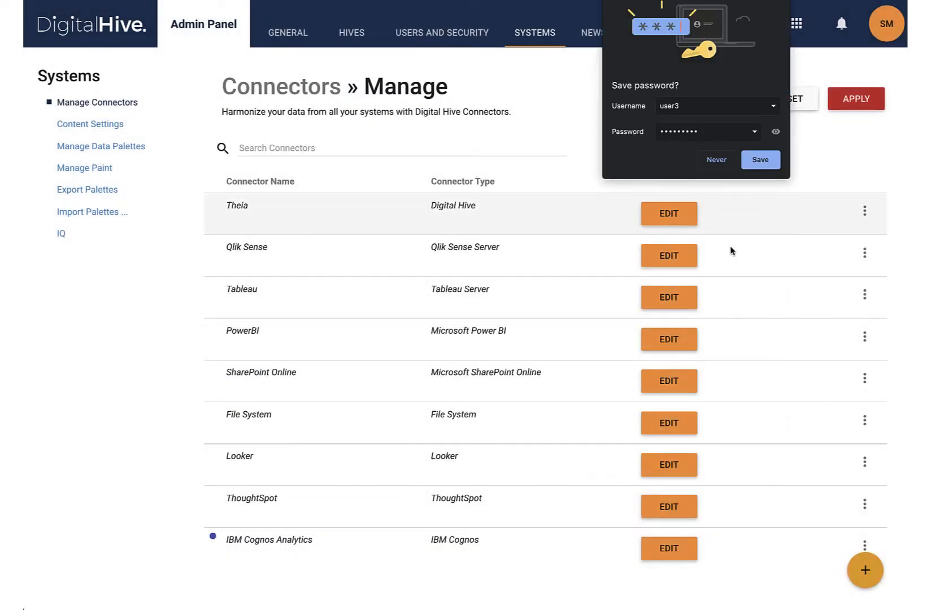
click(848, 99)
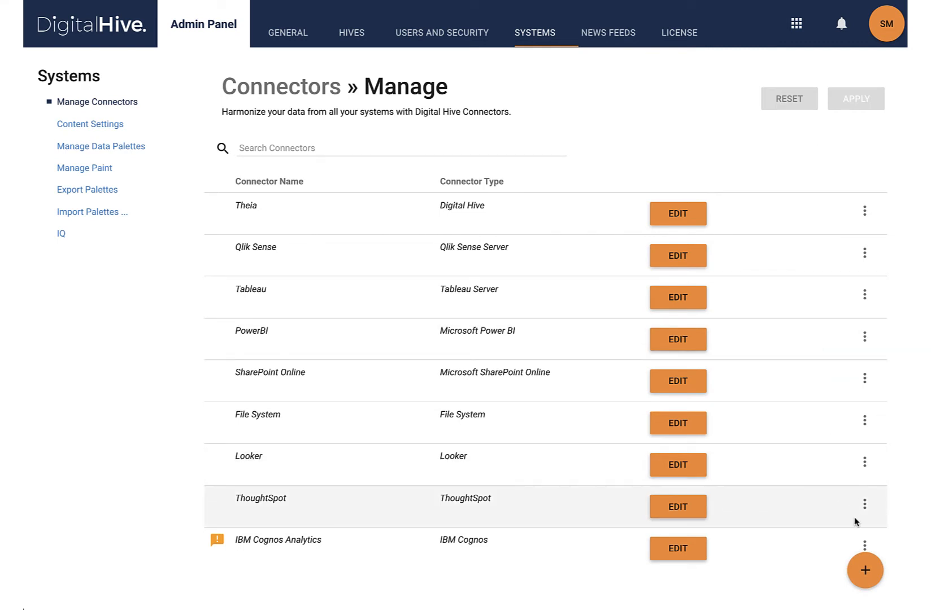
click(865, 545)
click(786, 556)
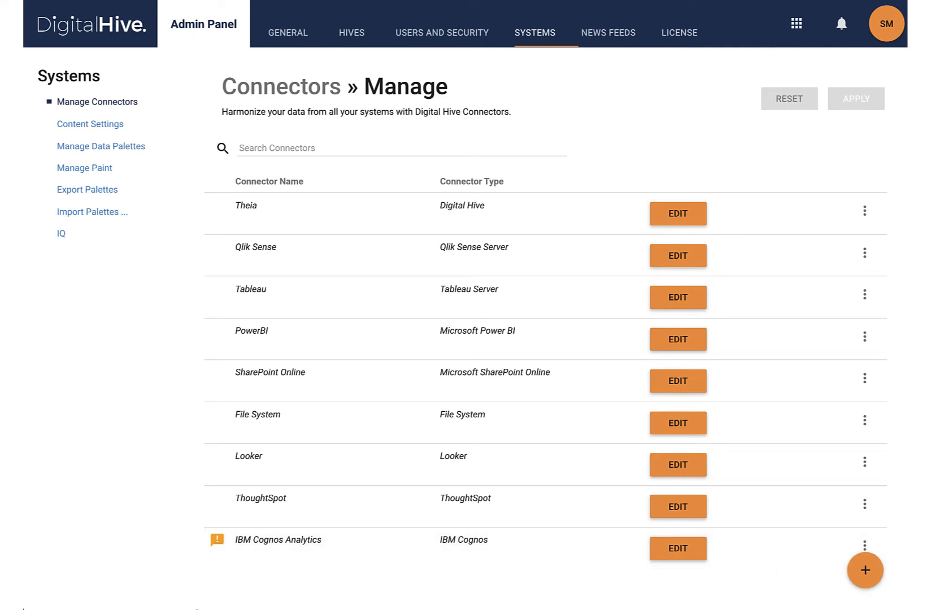
mouse_move(218, 540)
Add an IBM Cognos Analytics credential to the profile settings with user name user3, the account password and namespace CognosEx
click(879, 29)
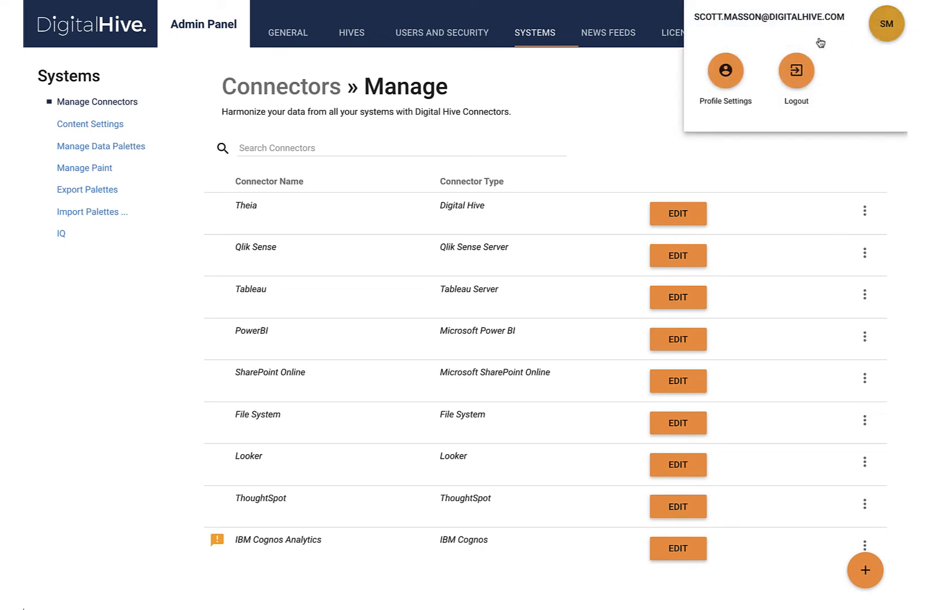
click(726, 70)
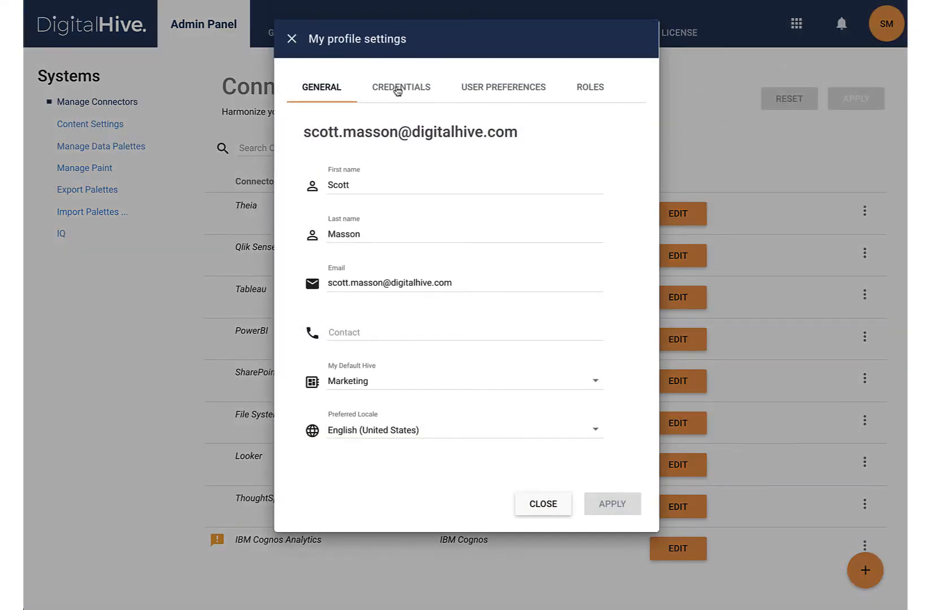
click(397, 89)
click(625, 120)
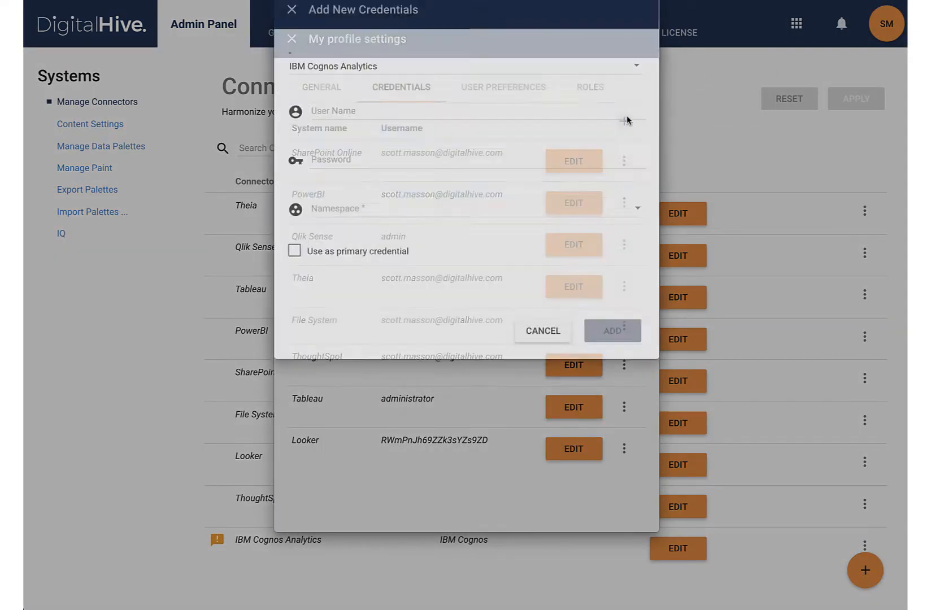
click(453, 140)
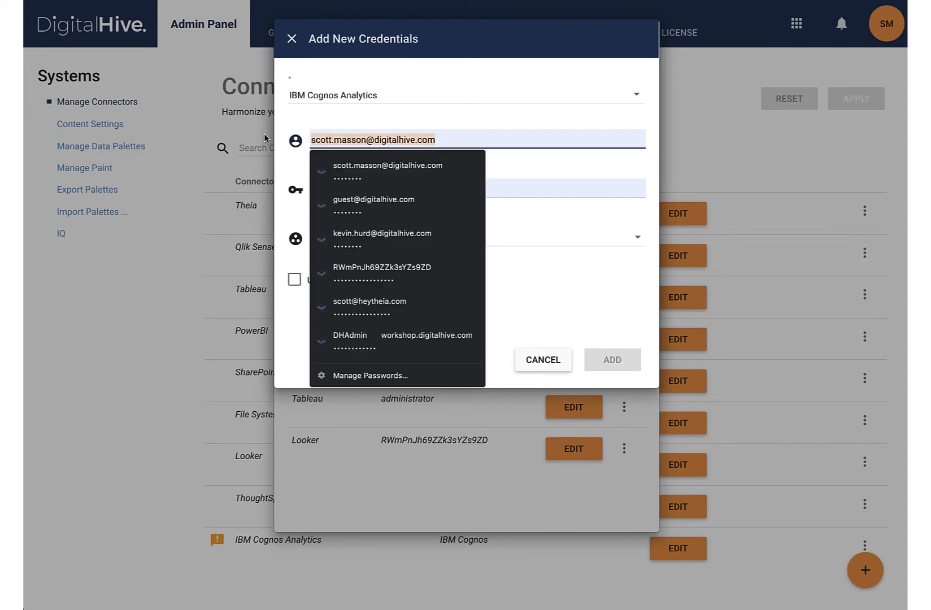
text(user3)
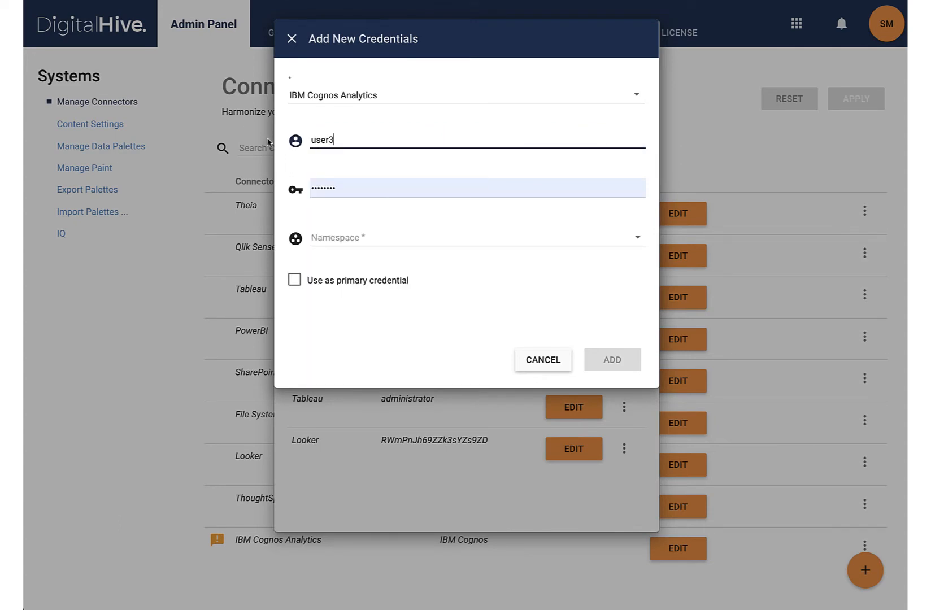
click(336, 184)
text(p)
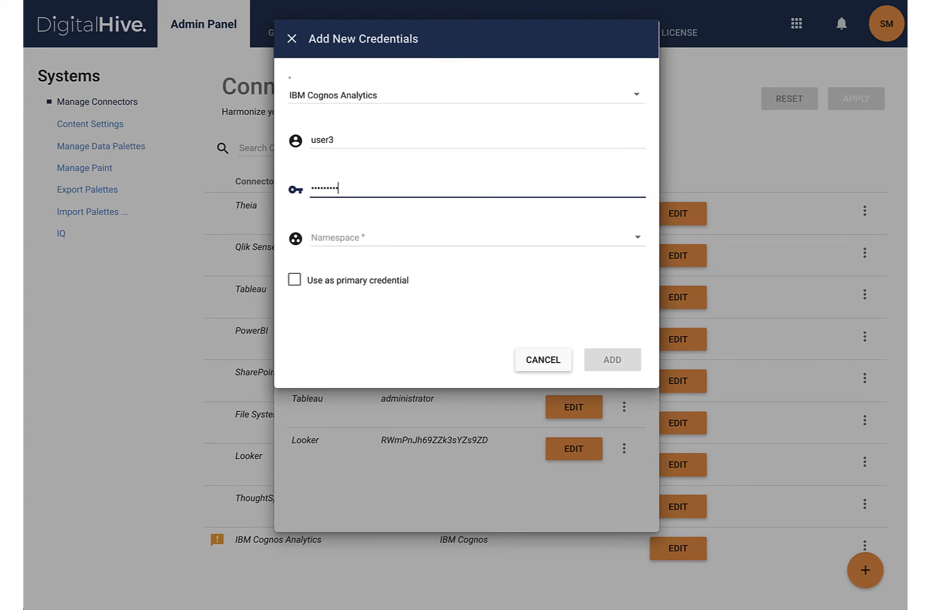
click(343, 239)
click(346, 240)
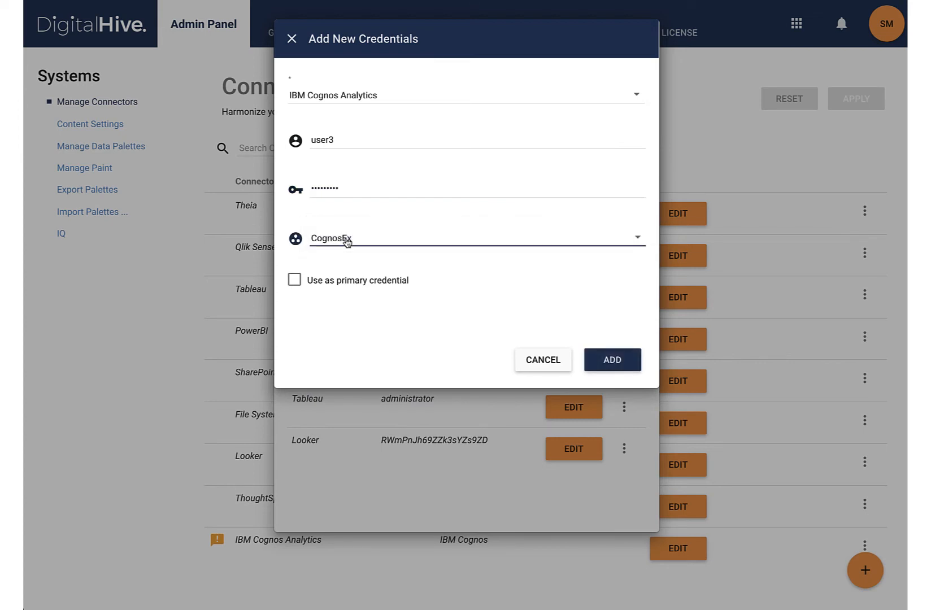
click(613, 369)
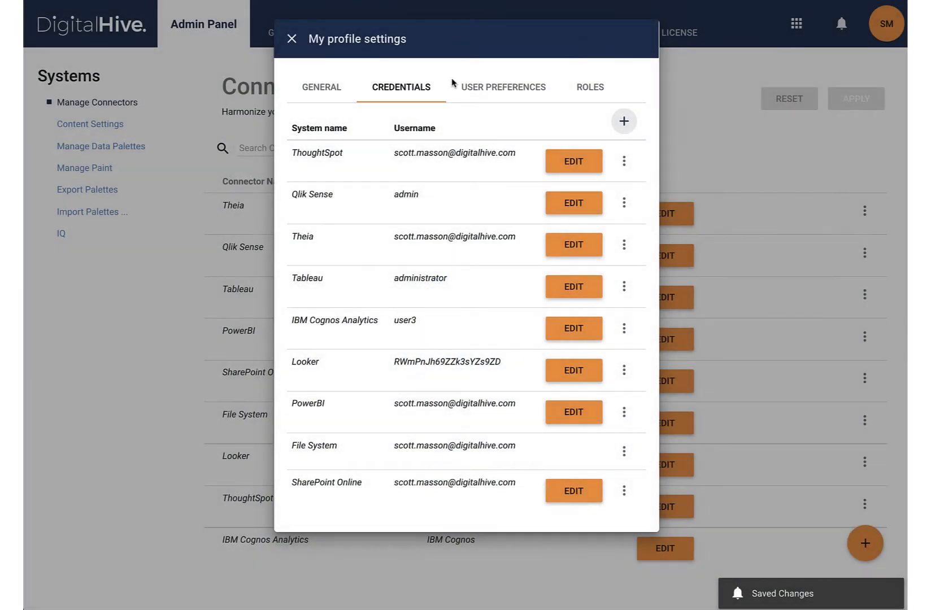
click(292, 40)
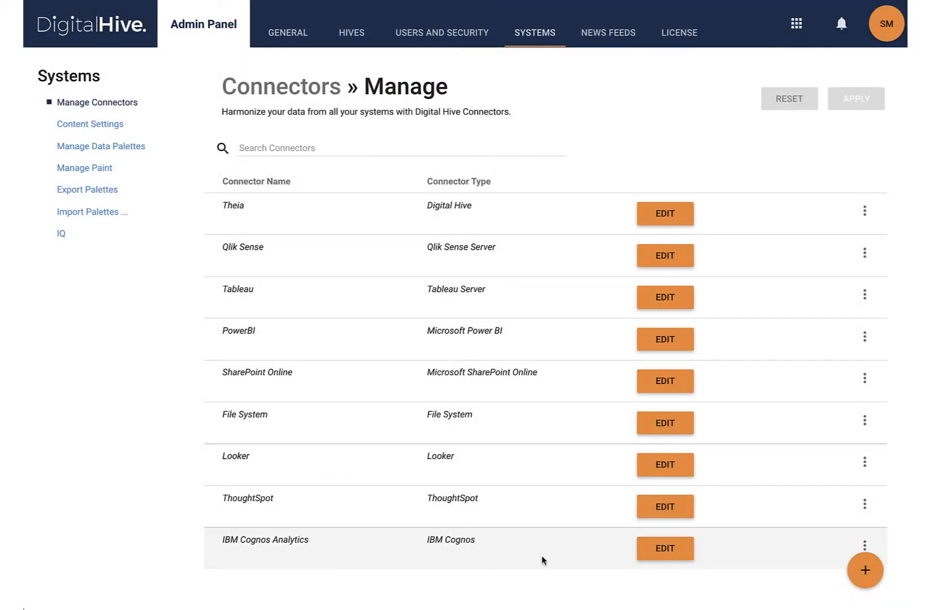
Mount the Samples folder from Team Content as a mount point of the IBM Cognos Analytics connector
click(863, 547)
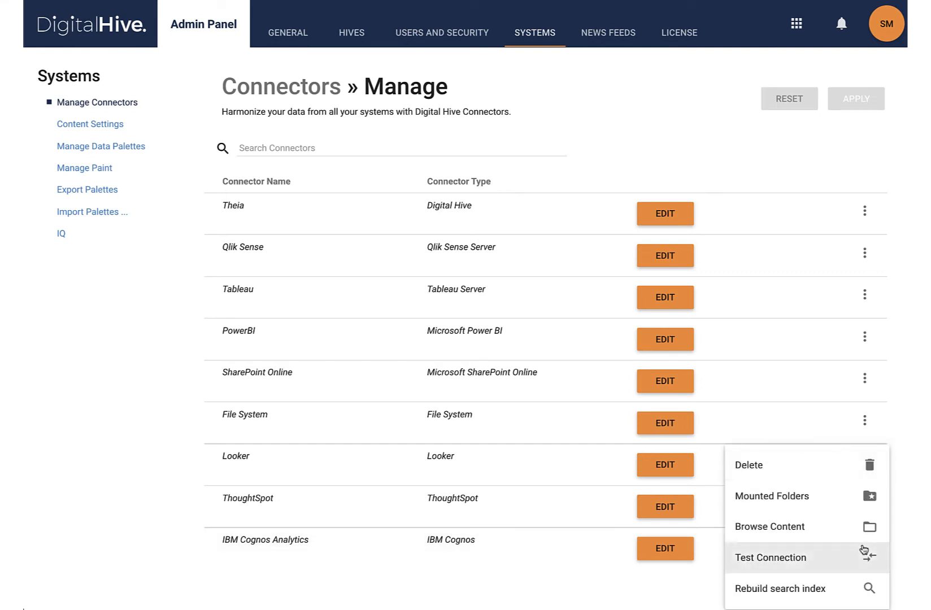
click(819, 504)
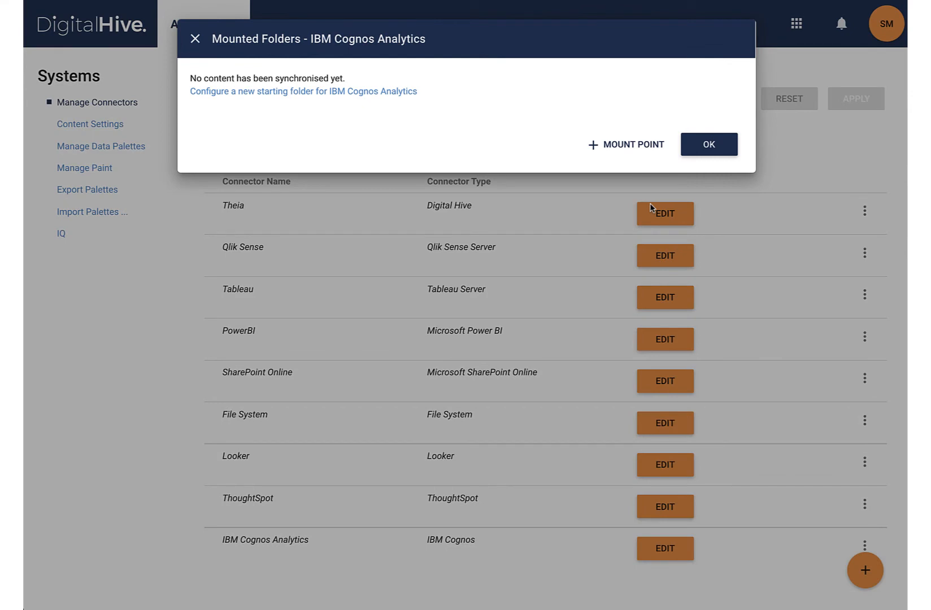
click(627, 145)
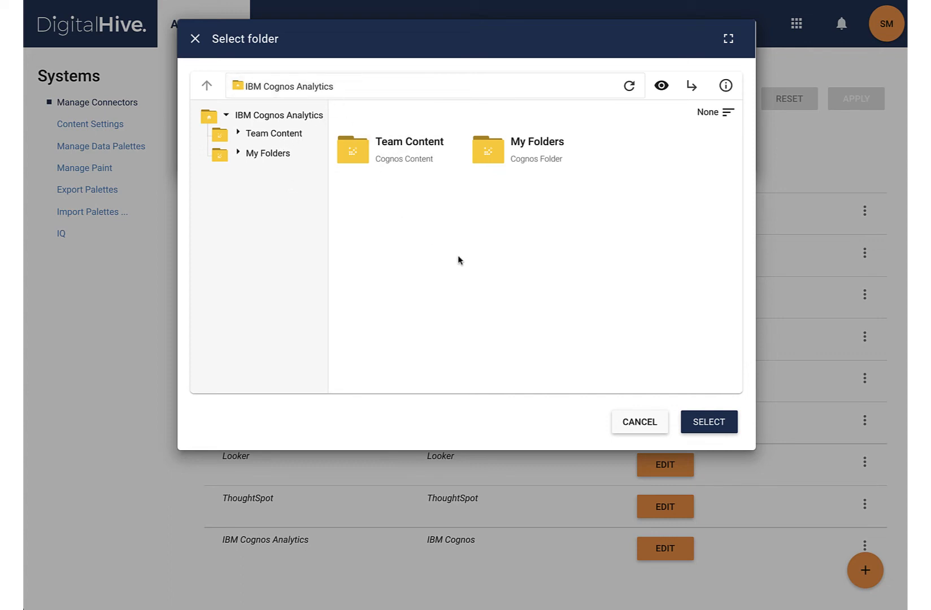
click(238, 134)
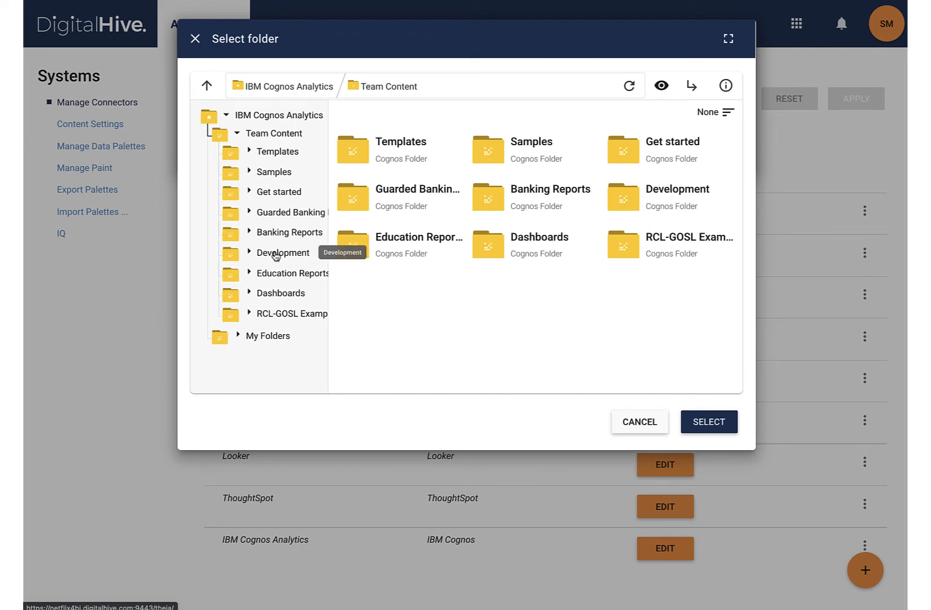
double_click(509, 150)
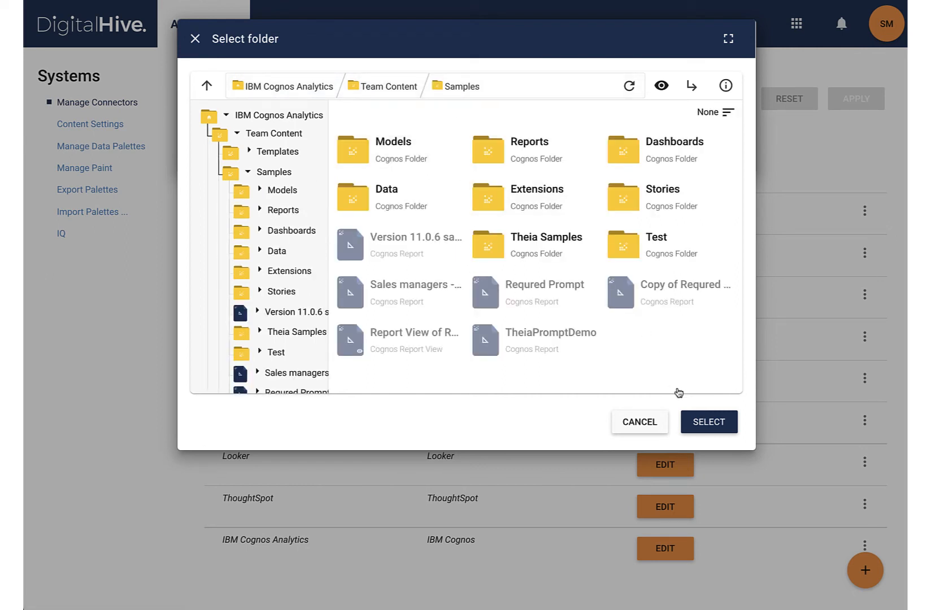
click(710, 423)
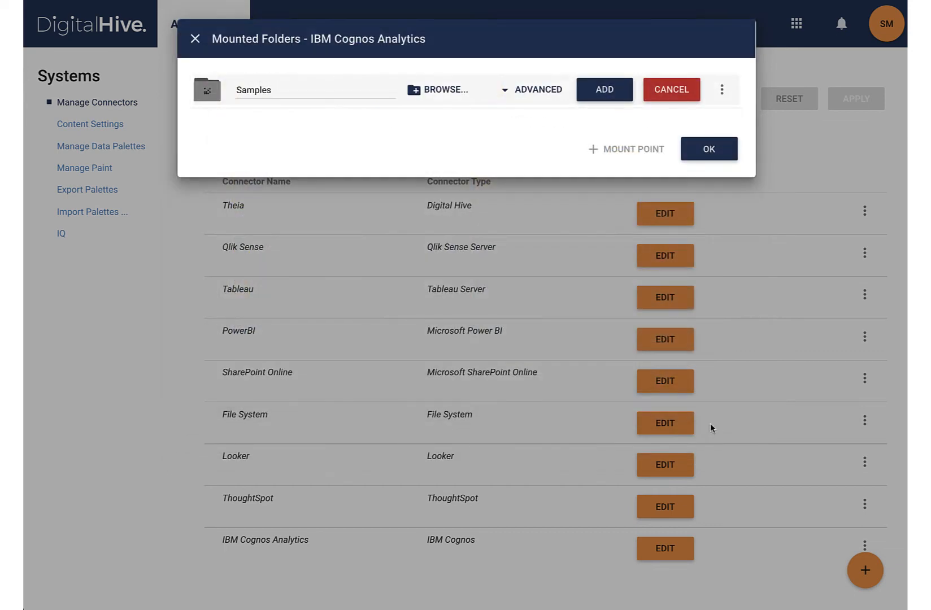
click(541, 90)
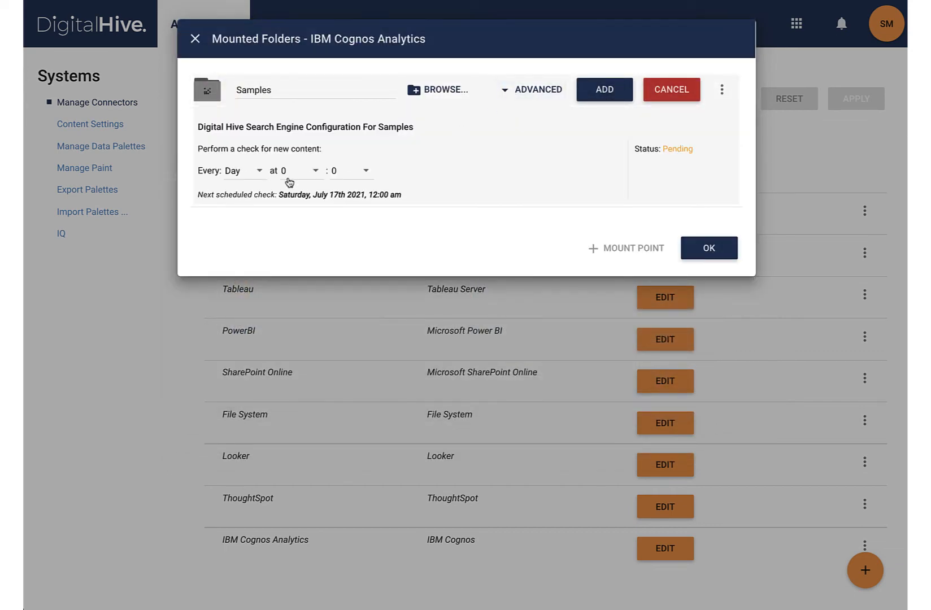
click(603, 90)
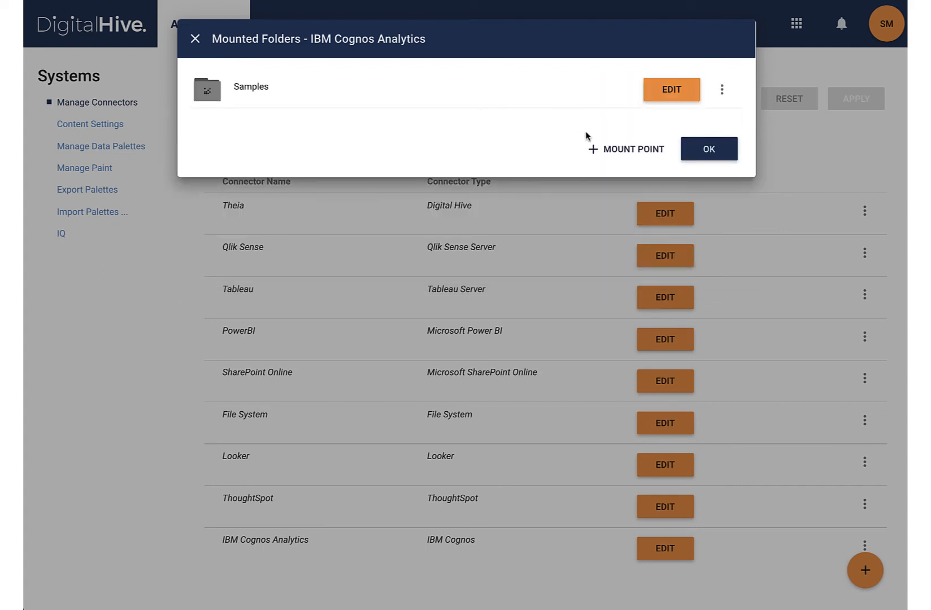
Add the Banking Reports folder from Team Content as a second mount point and close the mounted folders
click(622, 154)
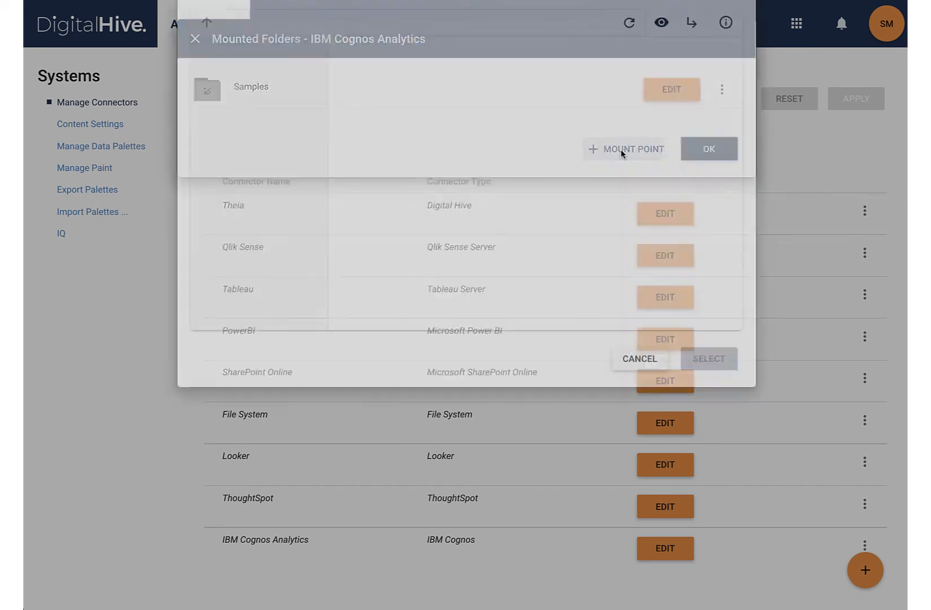
click(276, 141)
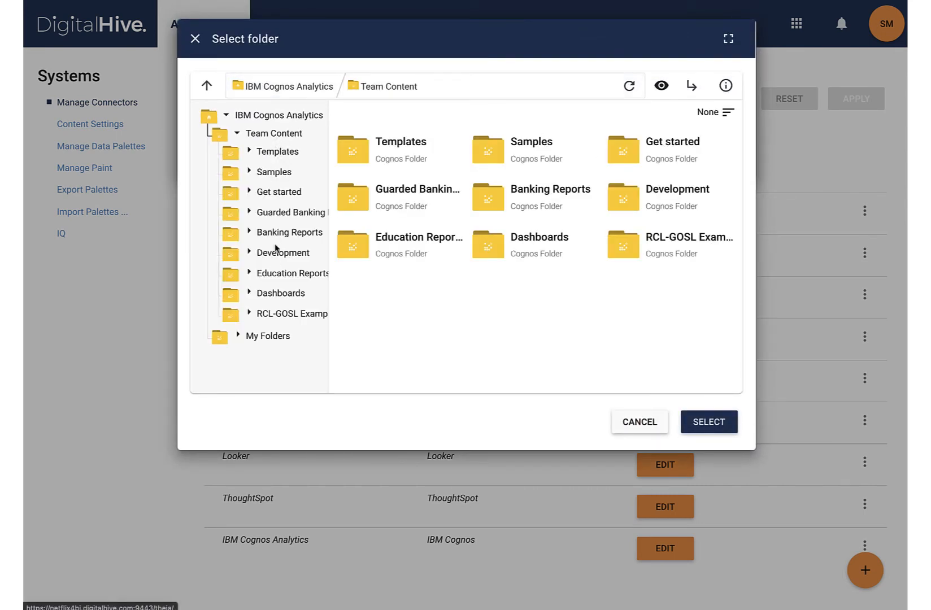
click(716, 424)
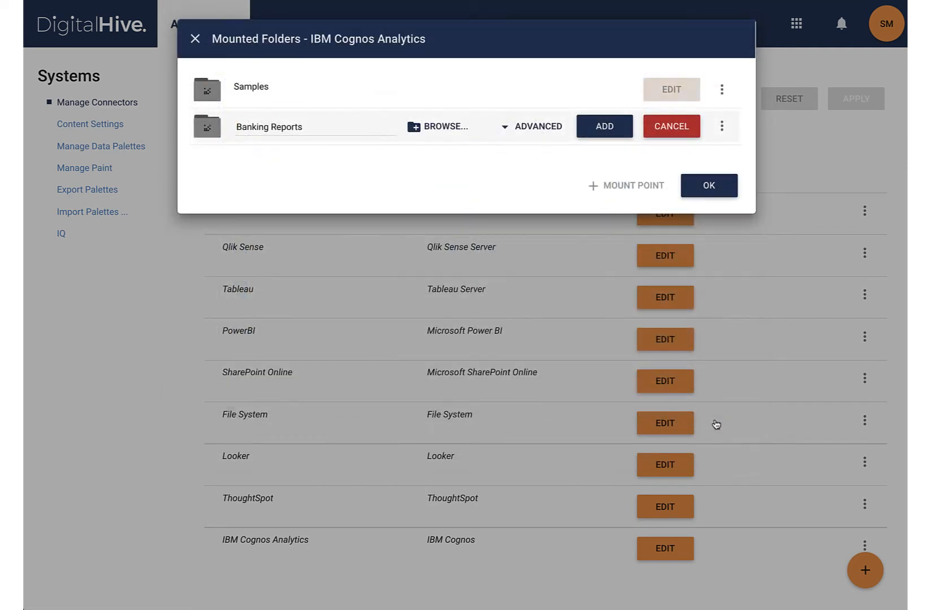
click(600, 121)
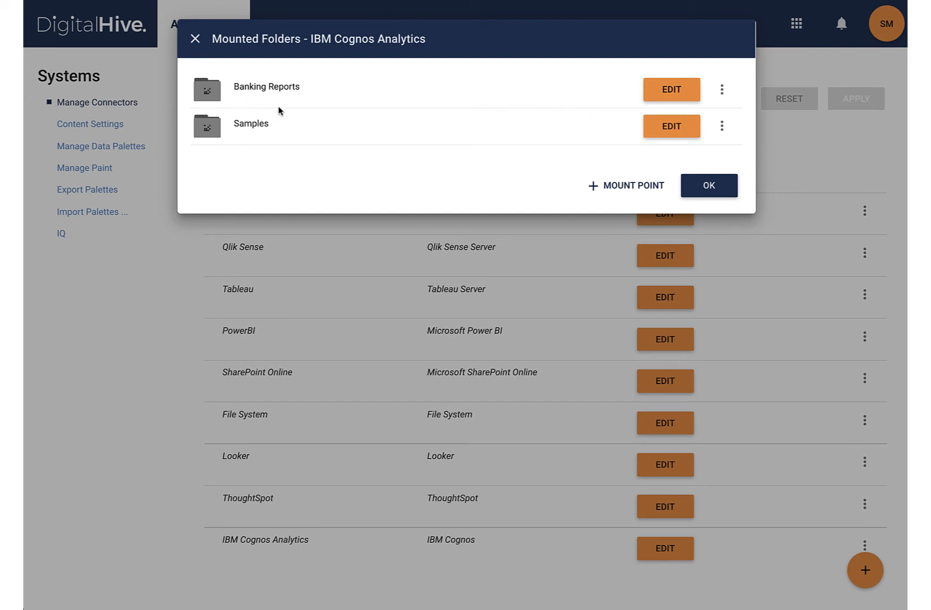
click(709, 186)
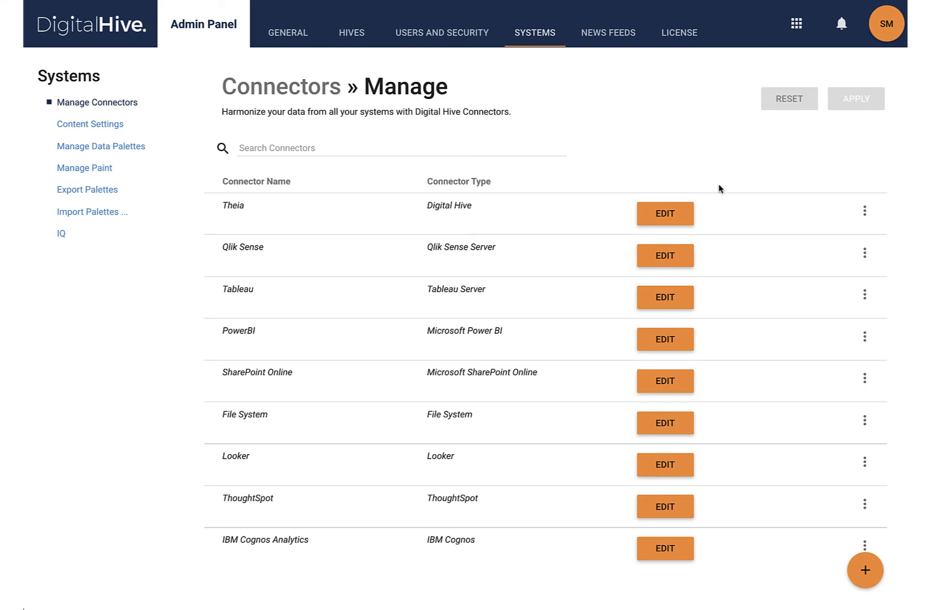
Open the Folder Browser application and go to the System folder
click(796, 25)
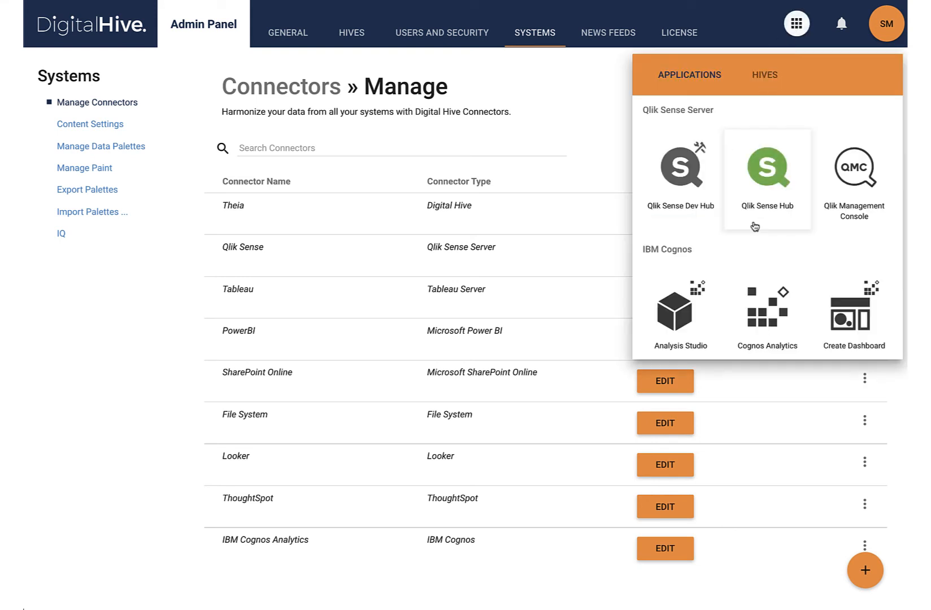
scroll(755, 228, down, 5)
click(754, 308)
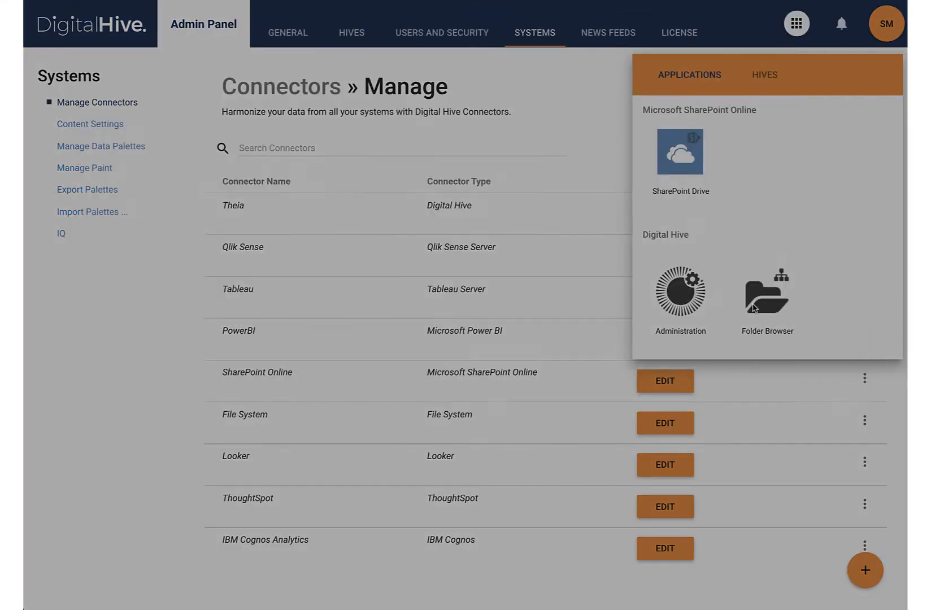
click(160, 123)
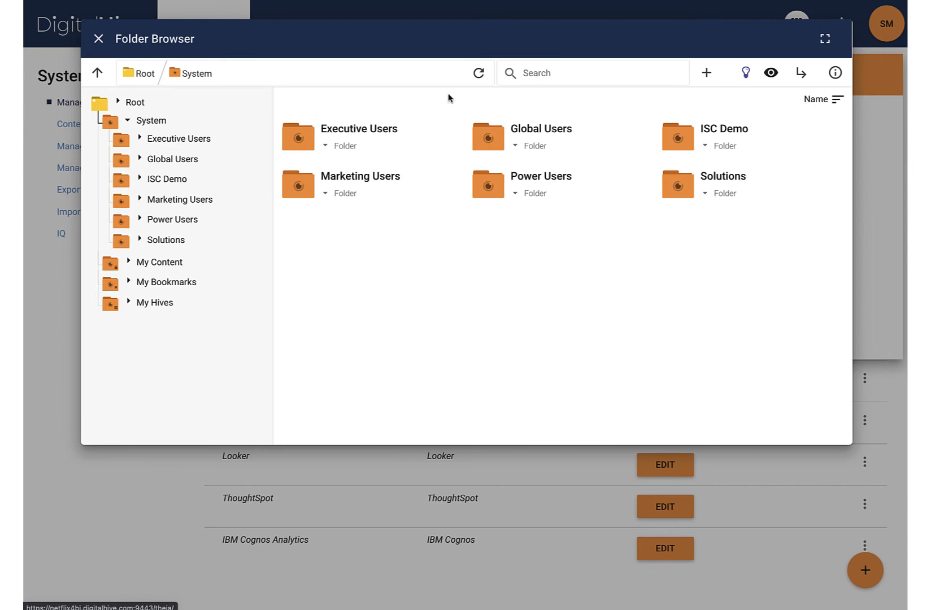
Start a new folder inside System and name it Cognos Users
click(707, 75)
click(719, 80)
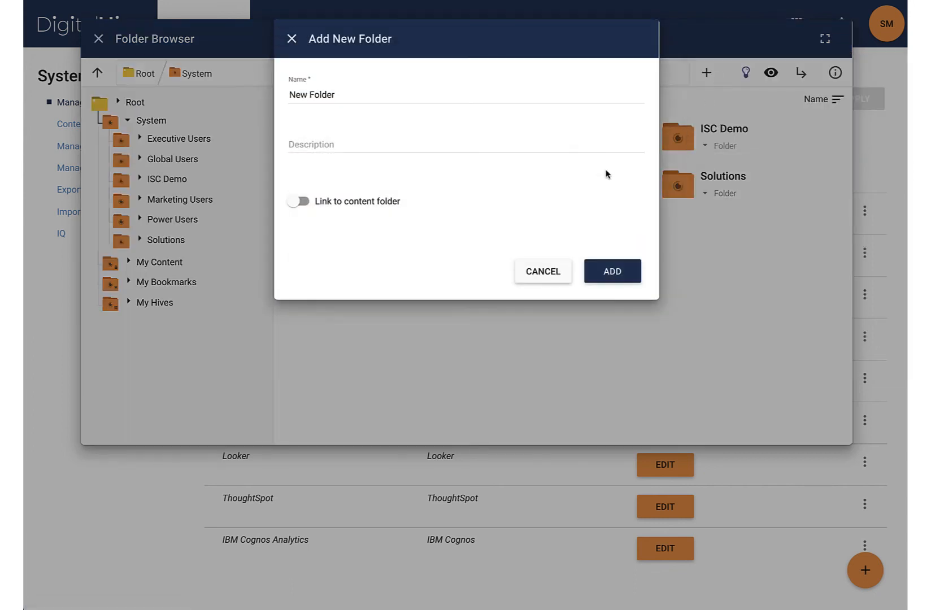
drag(389, 98, 214, 92)
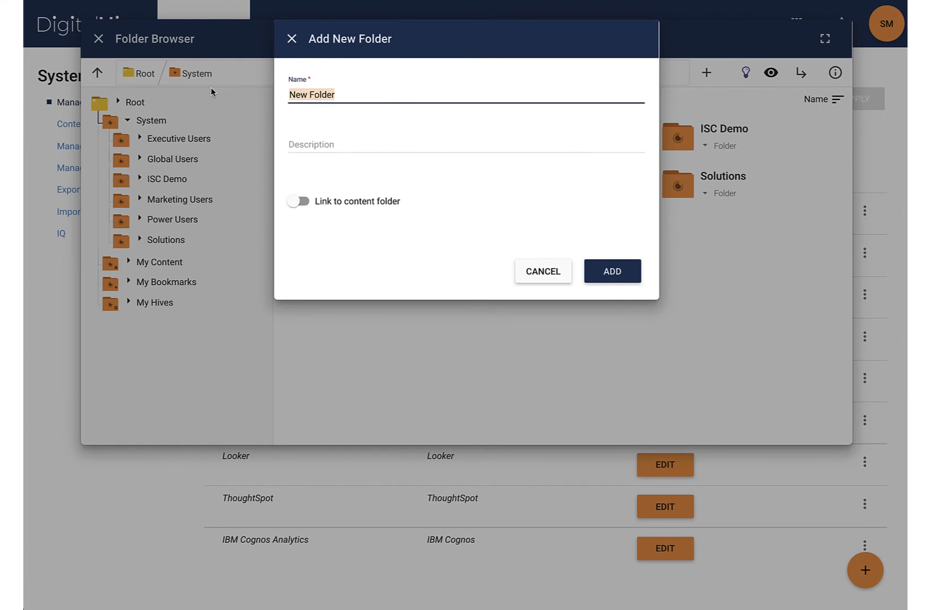
text(Cognos USers)
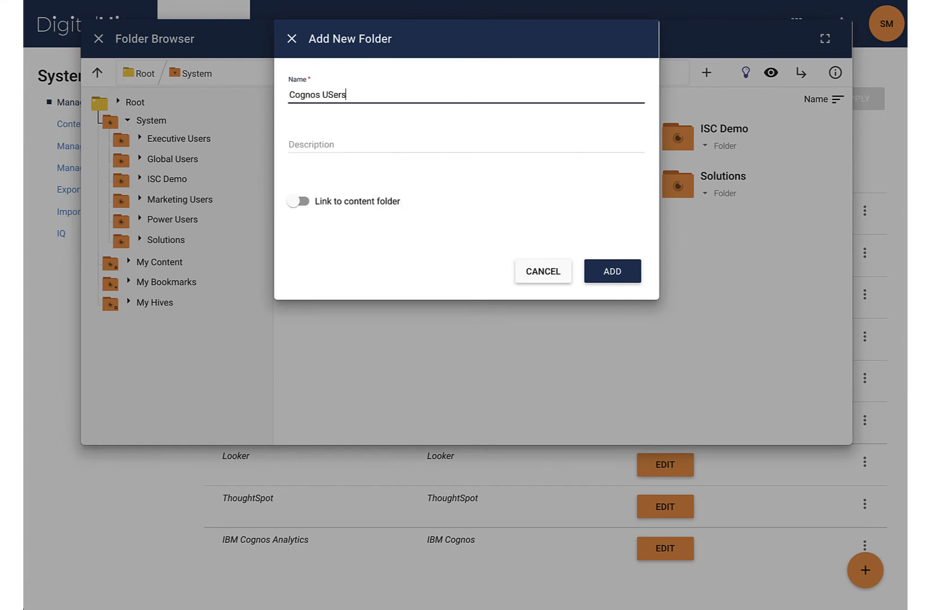
key(BackSpace)
key(BackSpace)
key(BackSpace)
key(BackSpace)
text(sers)
Link the new folder to the Samples content folder of IBM Cognos Analytics, add it and check its contents
click(334, 204)
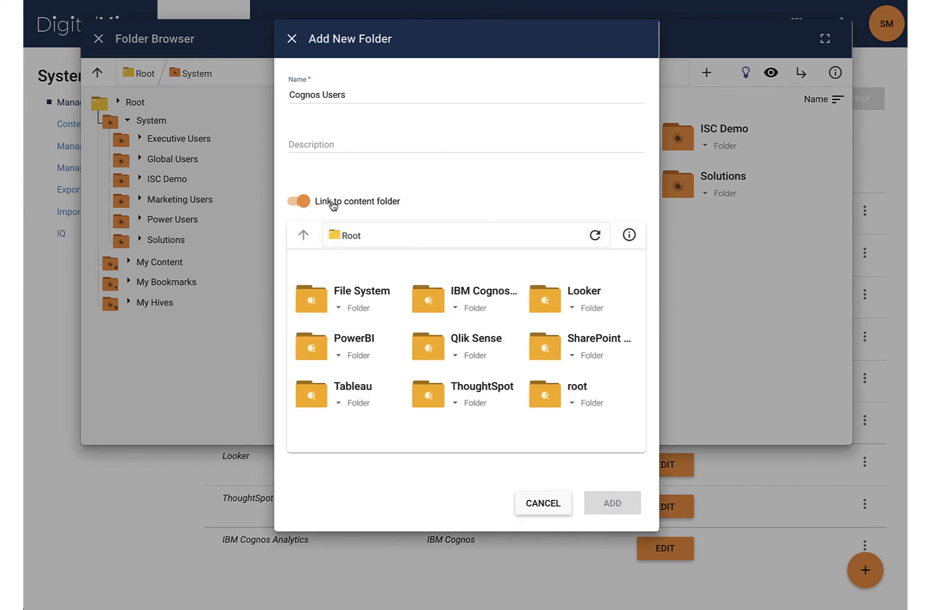
double_click(486, 309)
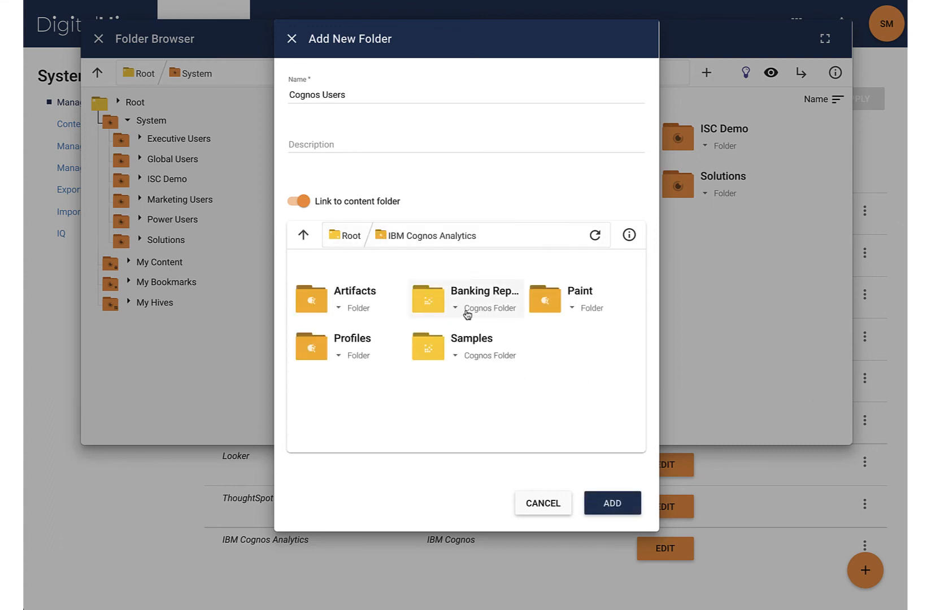
click(476, 353)
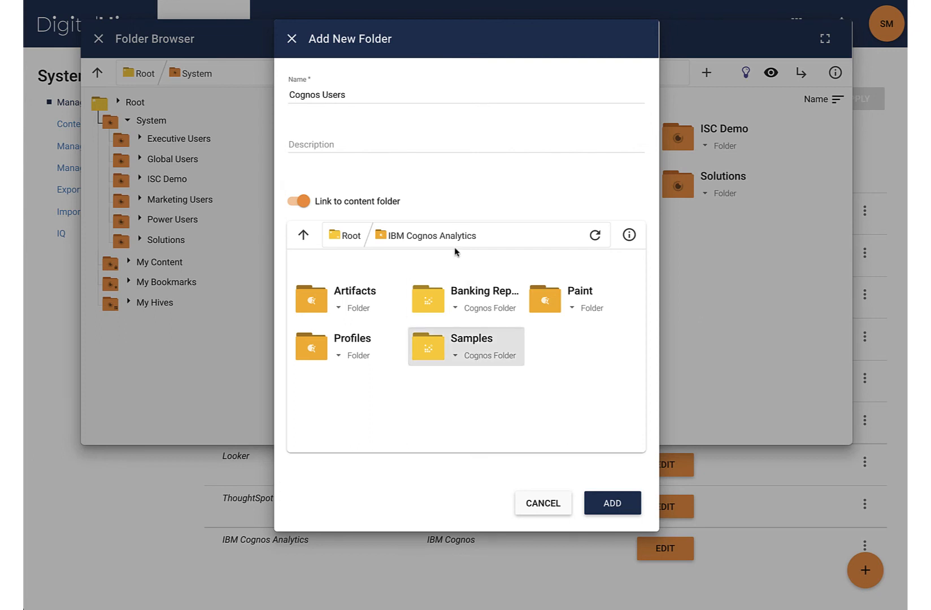
click(613, 512)
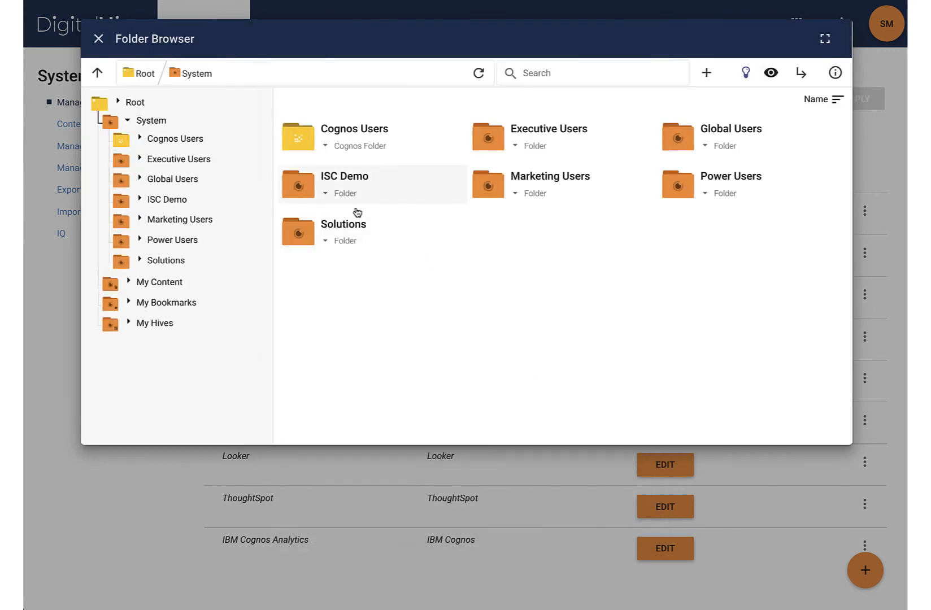
double_click(362, 134)
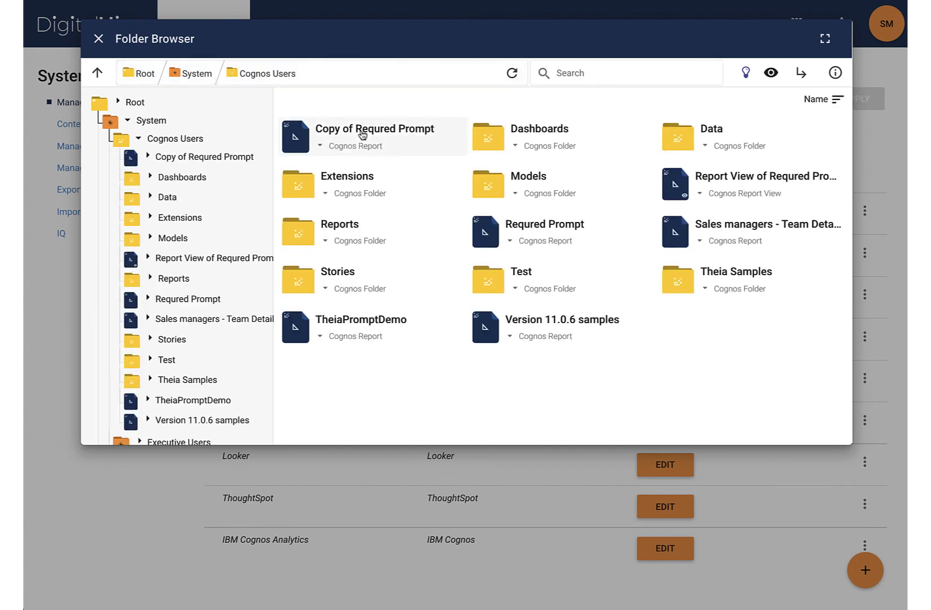
click(128, 121)
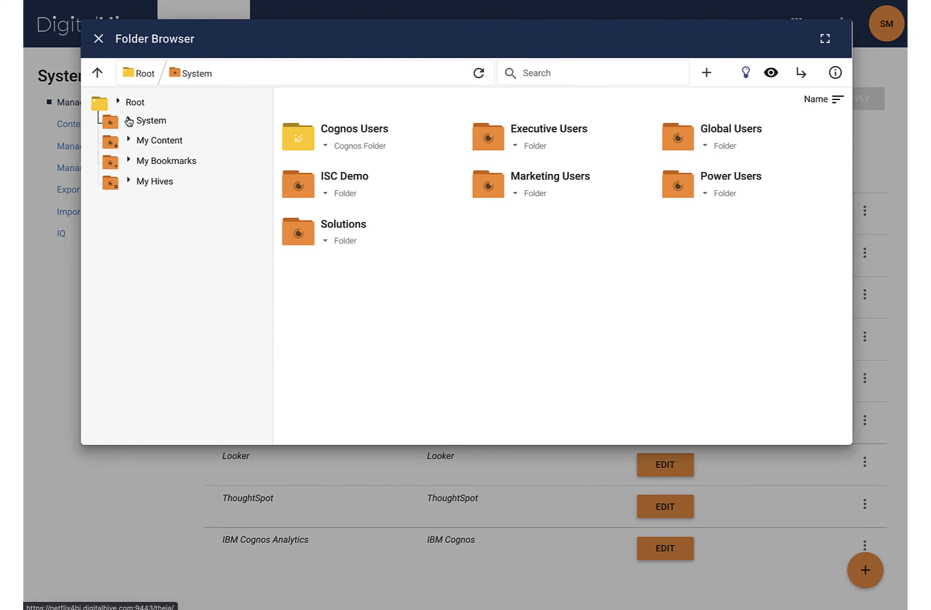
click(138, 139)
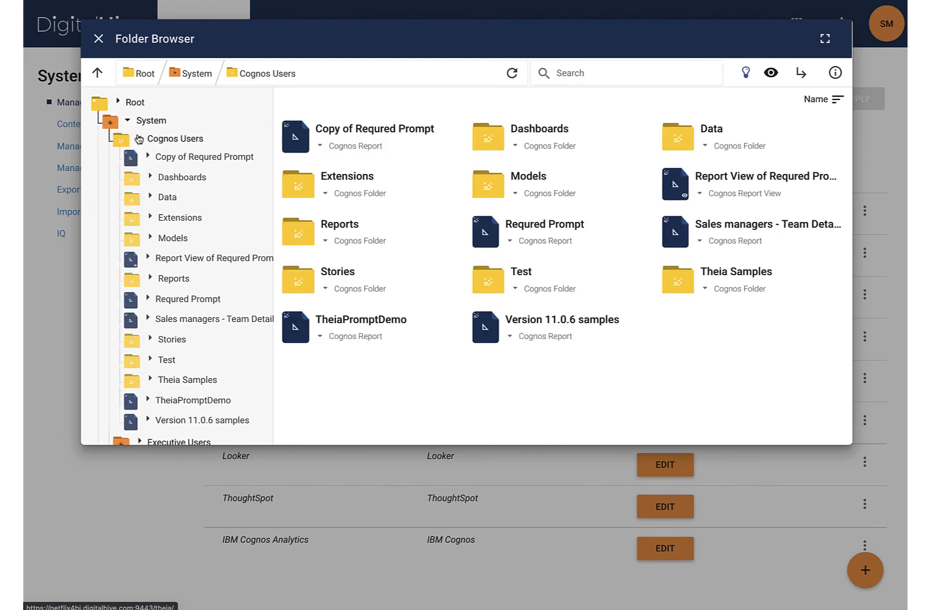
click(137, 138)
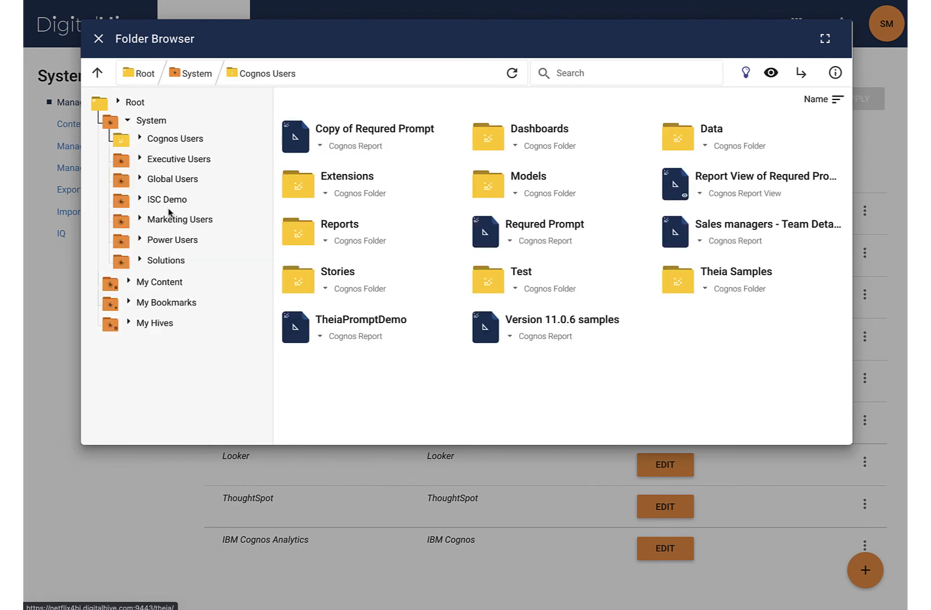
Start a new folder inside Marketing Users and name it Banking Reports
click(168, 223)
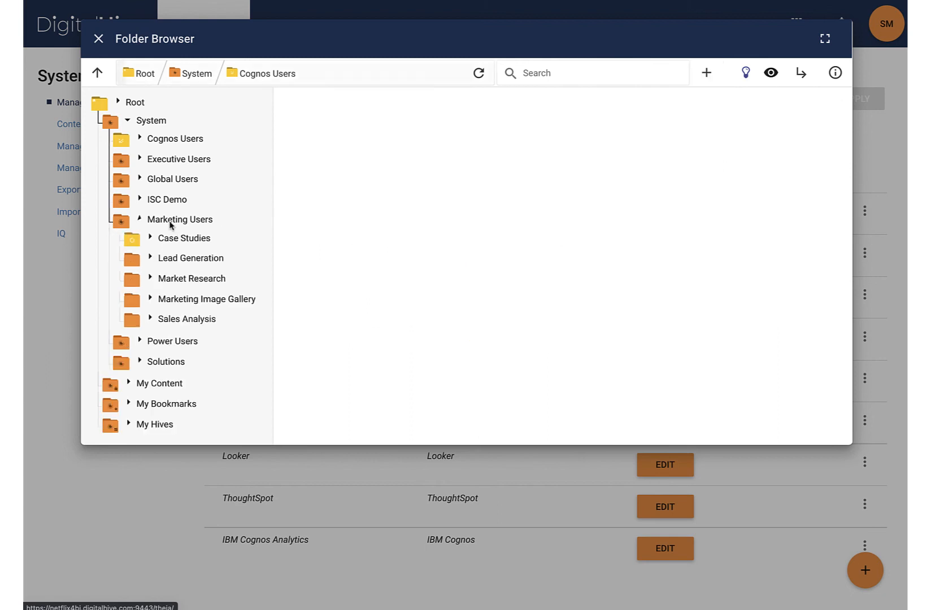
click(711, 79)
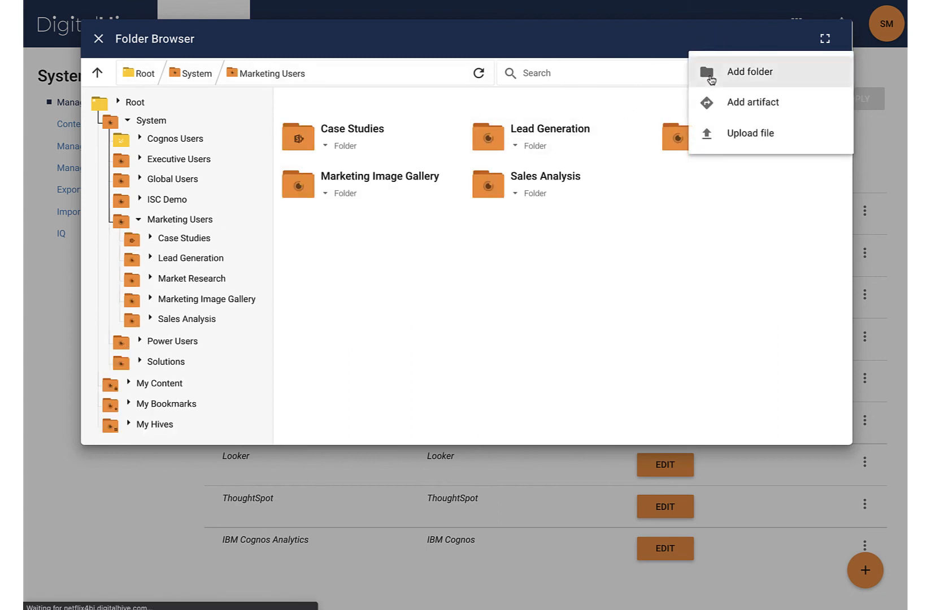
click(732, 73)
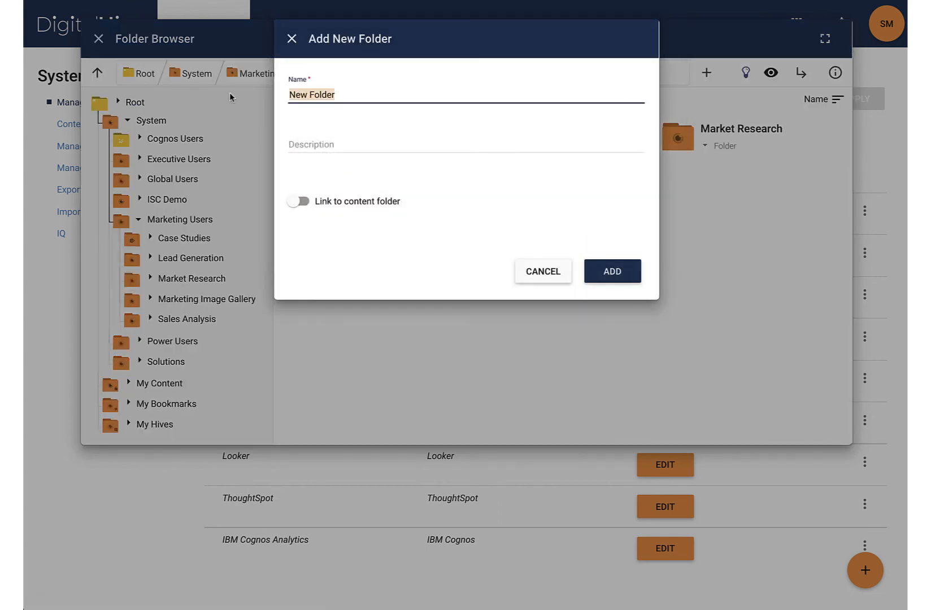
text(Banking Reports)
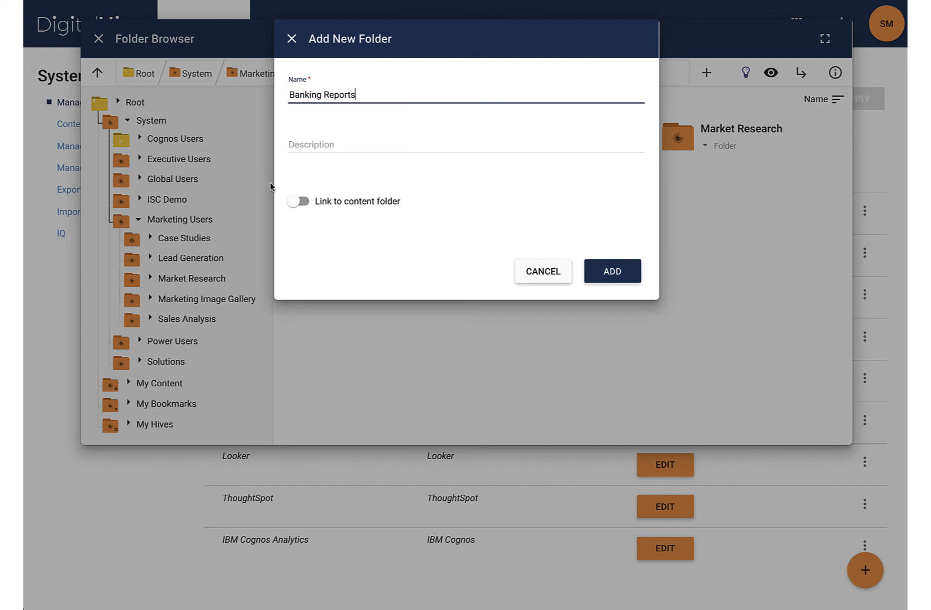
Link the folder to the Banking Reports content folder of IBM Cognos Analytics, add it and close the Folder Browser
click(299, 201)
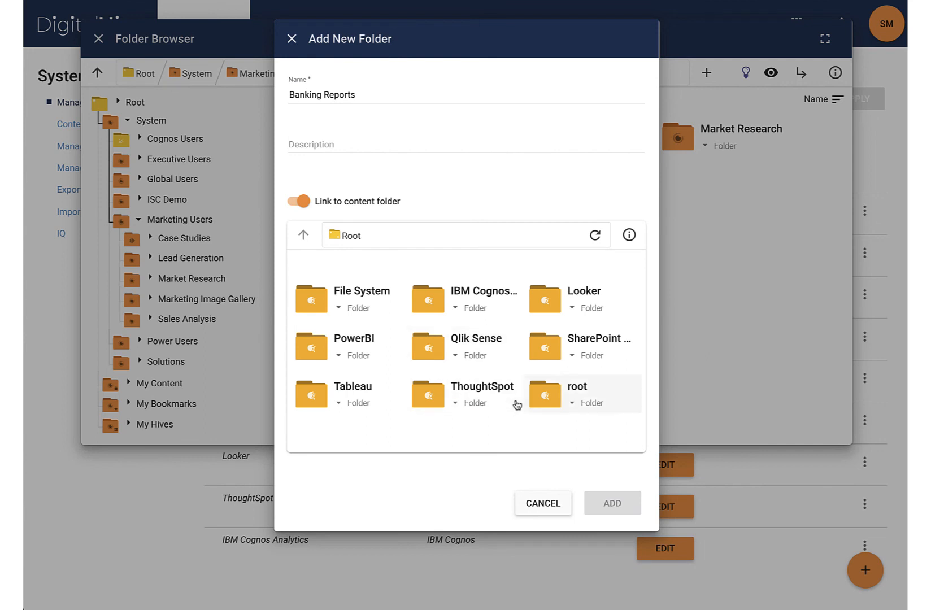
double_click(492, 299)
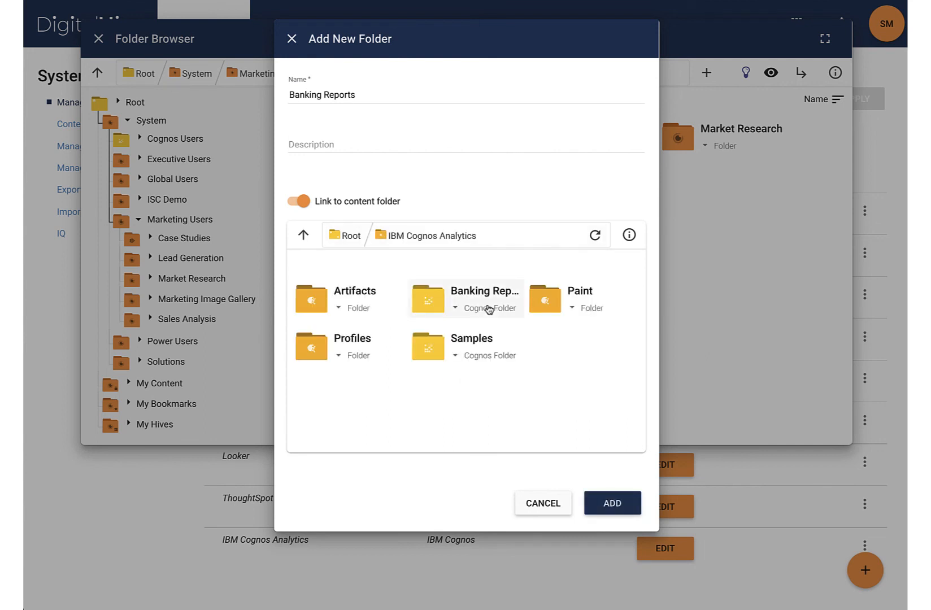
click(609, 503)
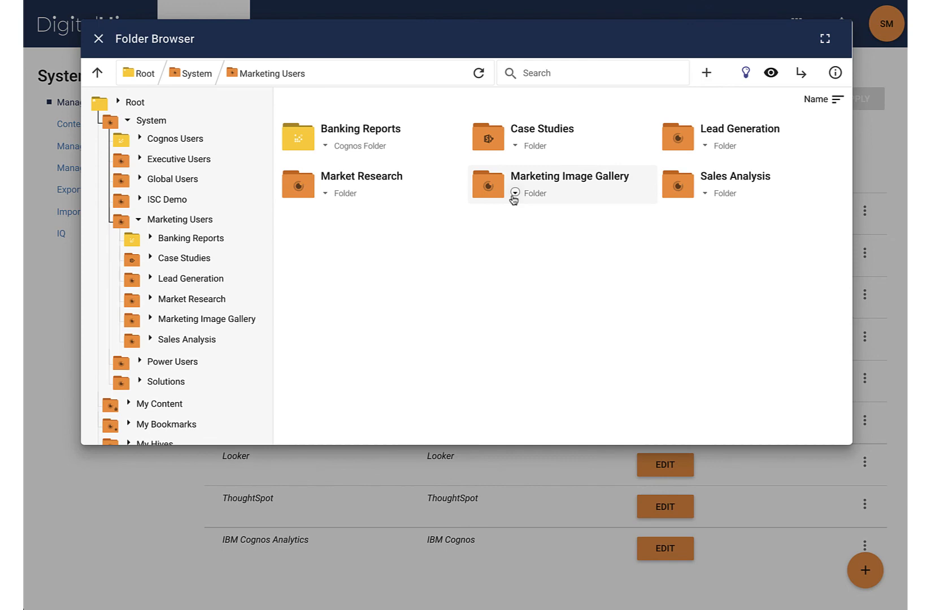
click(99, 40)
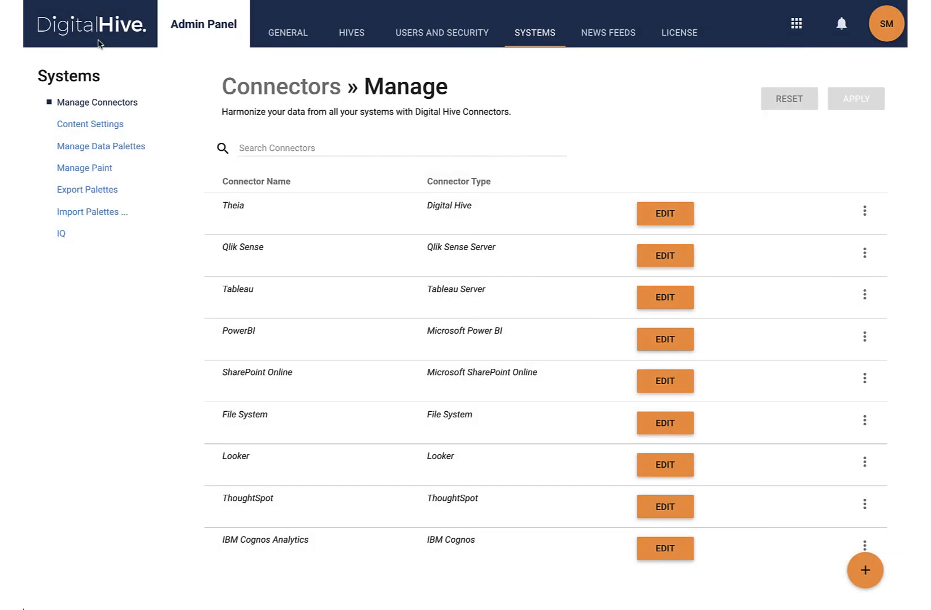